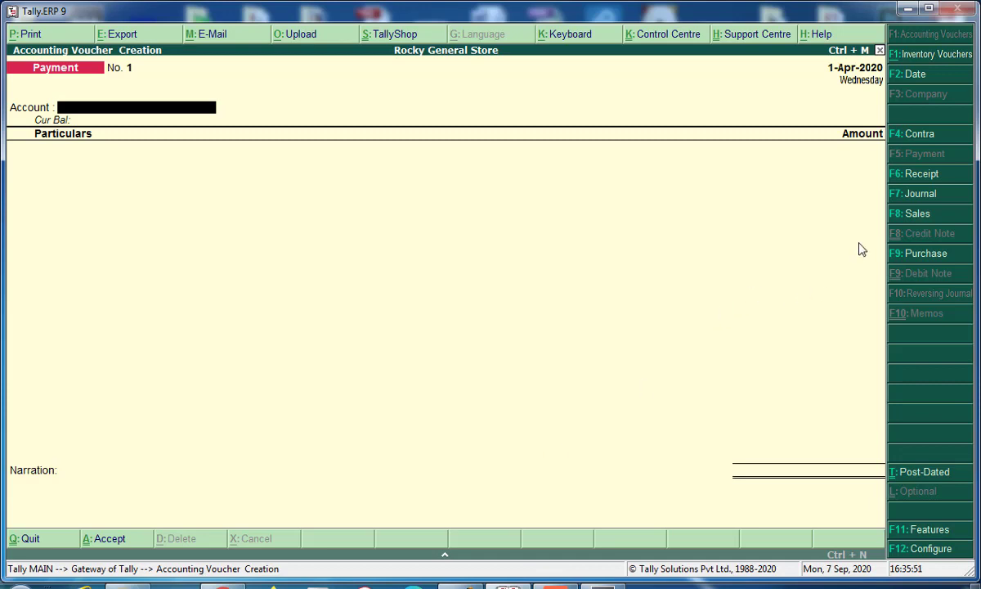
Step: Start a receipt voucher into the Cash account, crediting the owner's capital account with 500000
left_click(933, 174)
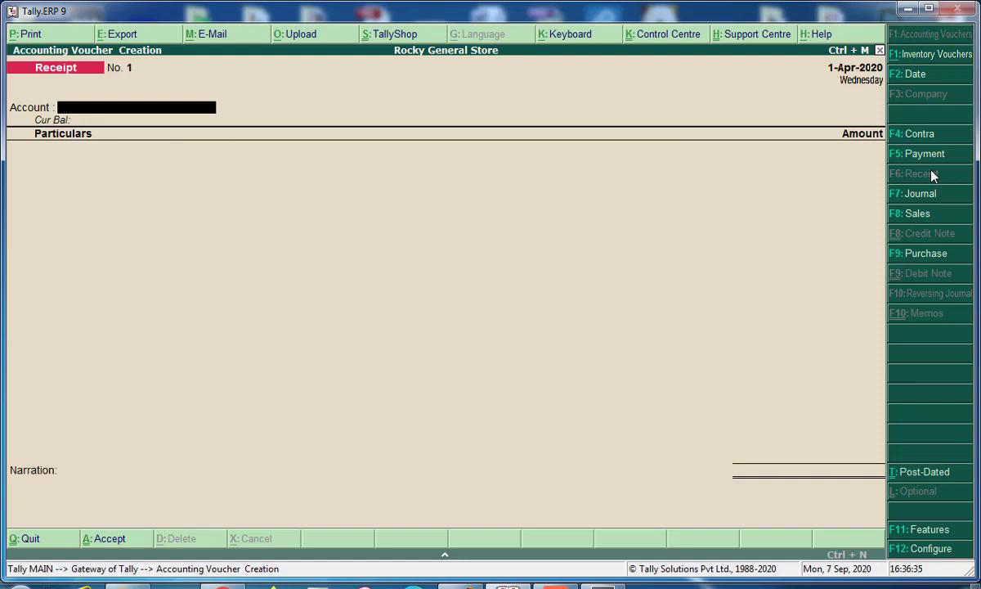
type("c")
key("Return")
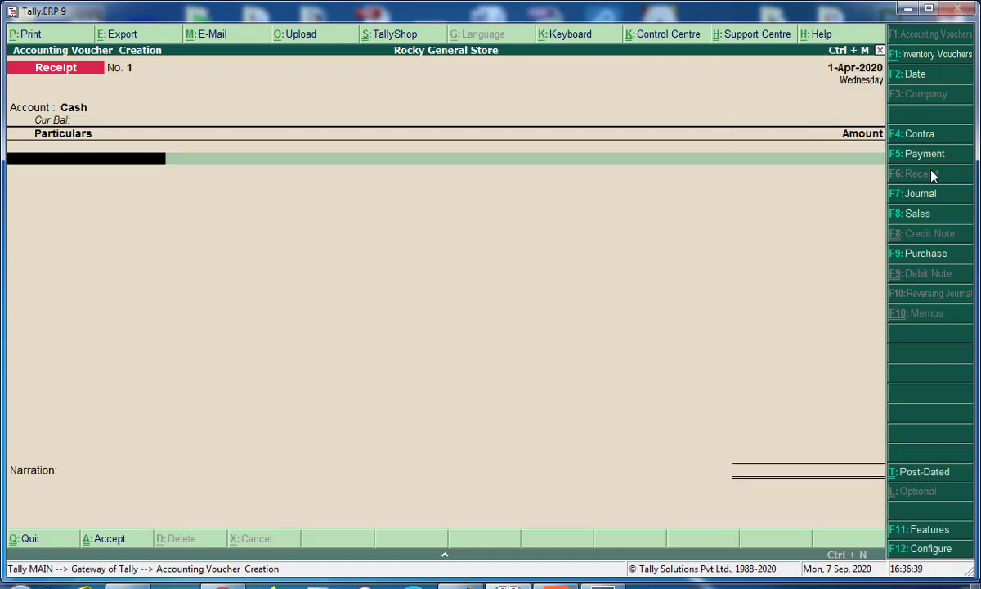
type("r")
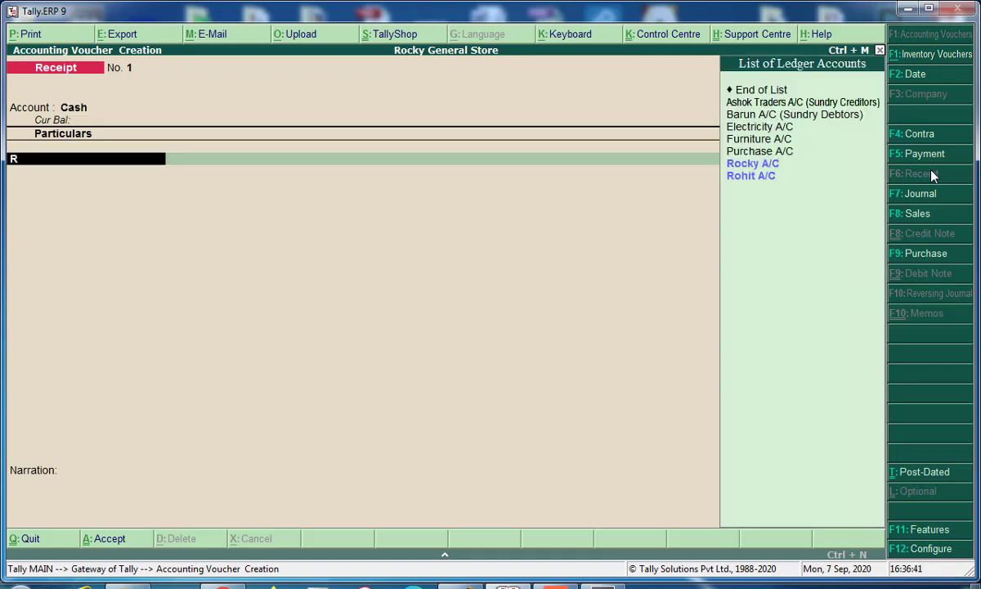
key("Down")
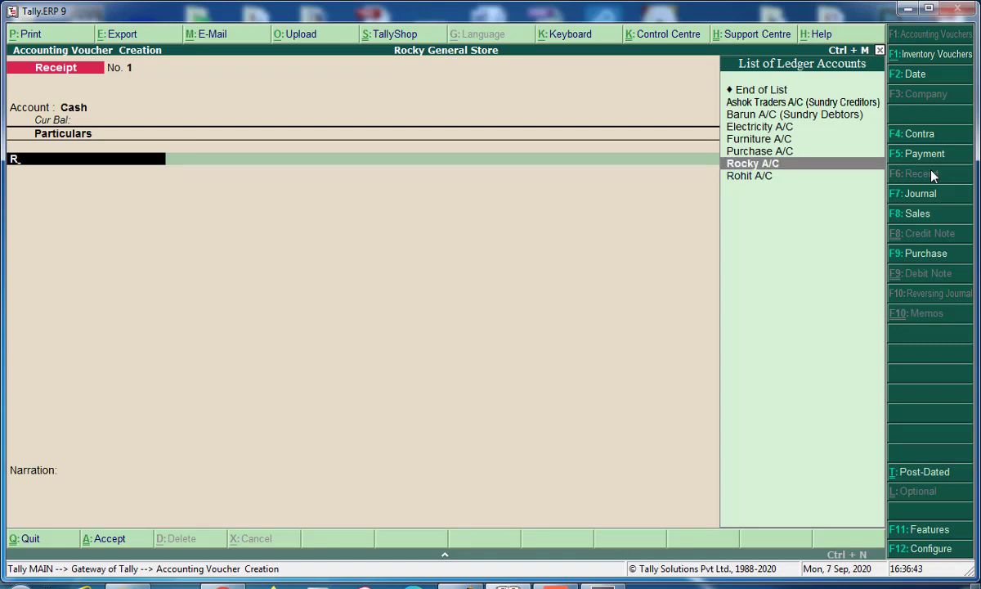
key("Return")
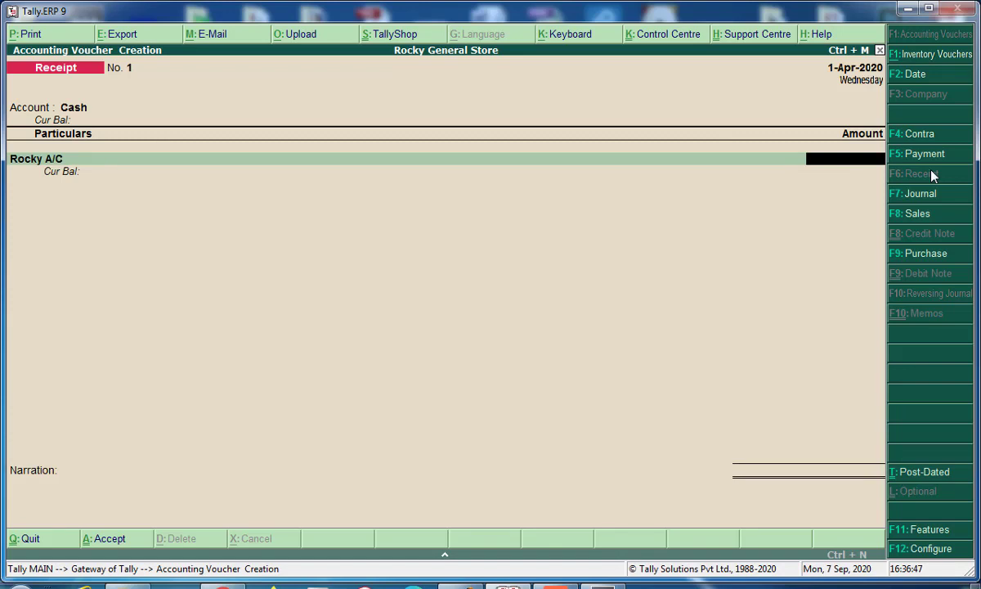
type("500000")
key("Return")
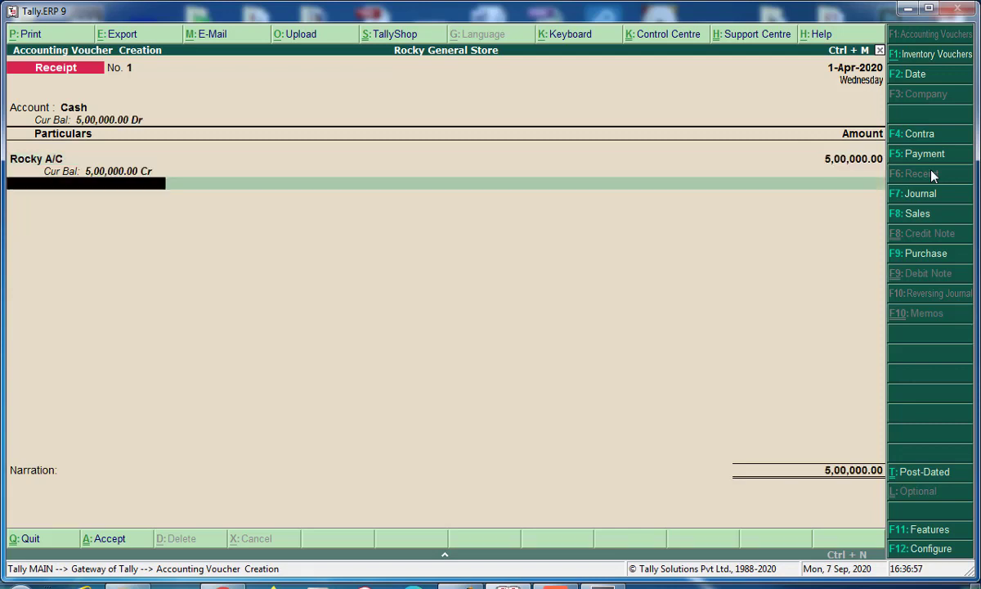
key("Return")
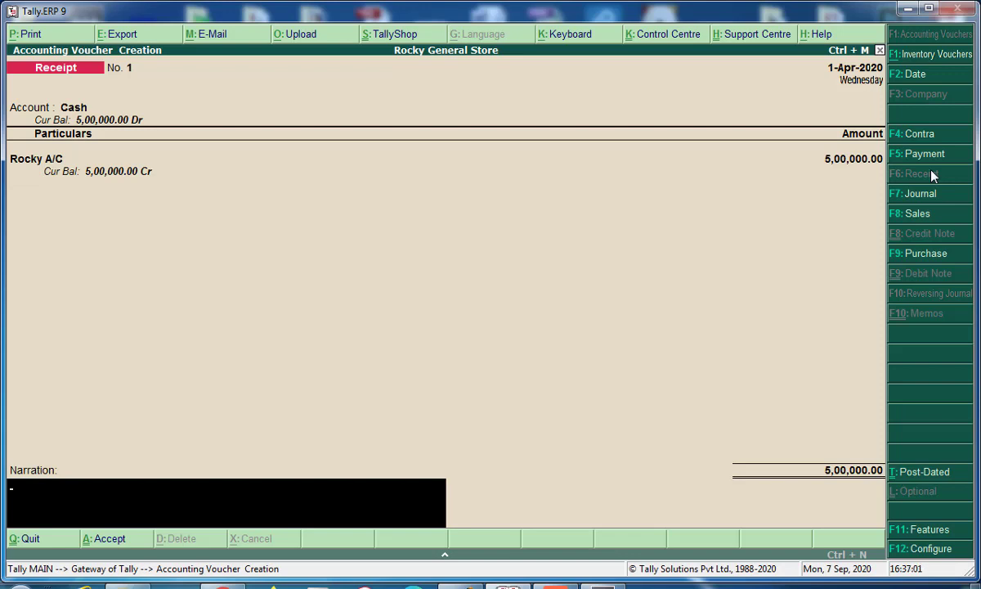
Step: Add the narration "Capital invest." to the cash receipt and save the voucher
type("Capital invest.")
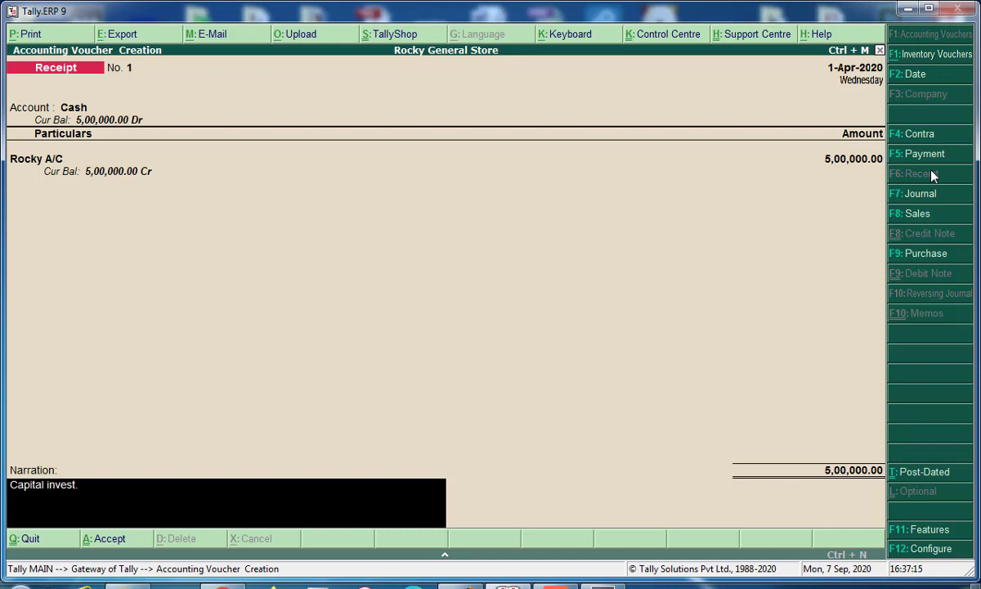
key("Return")
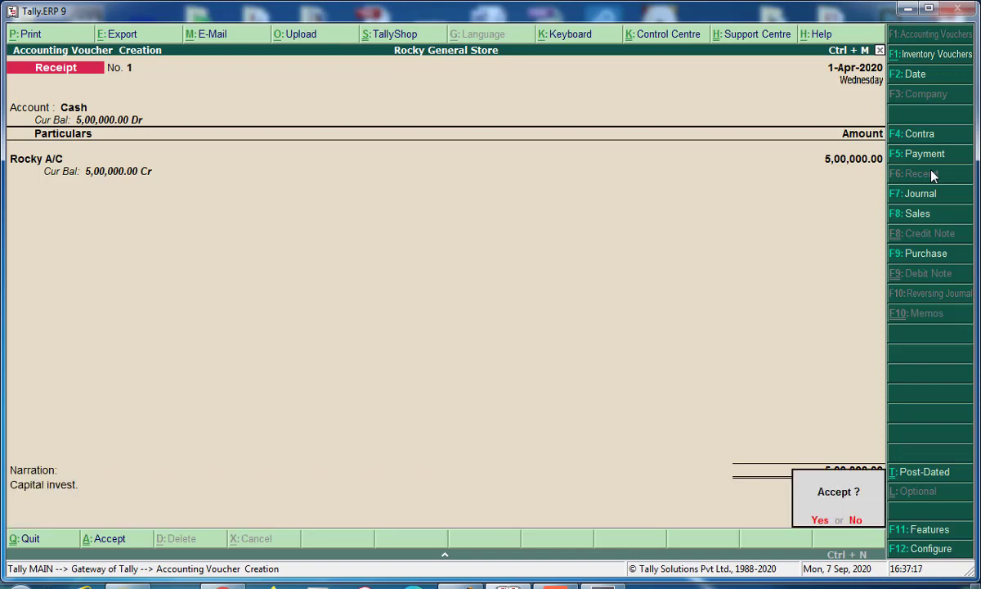
key("Return")
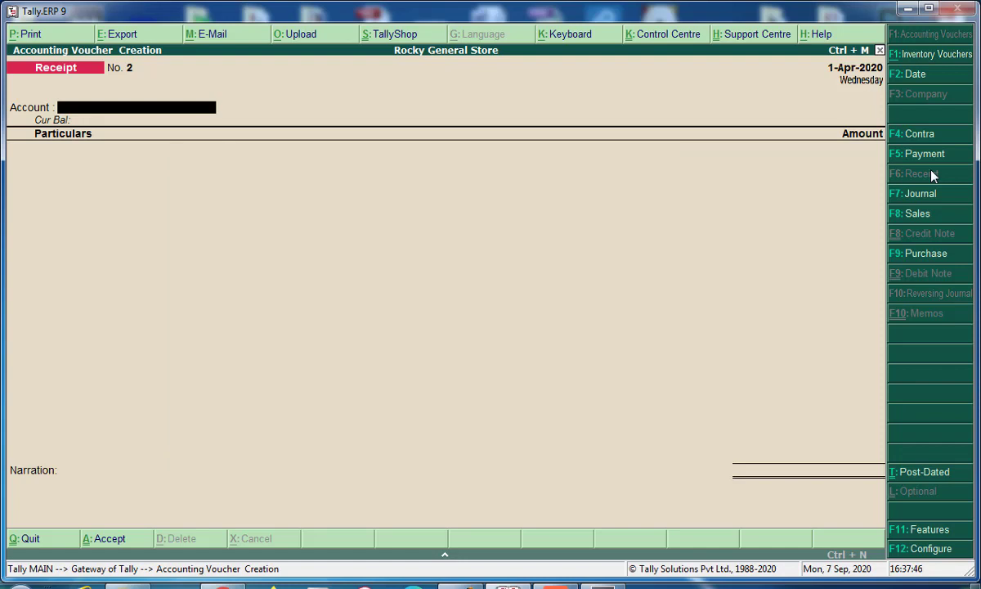
Step: Fill in the next receipt voucher with Bank of India as the account, crediting State Bank of India with 200000
type("B")
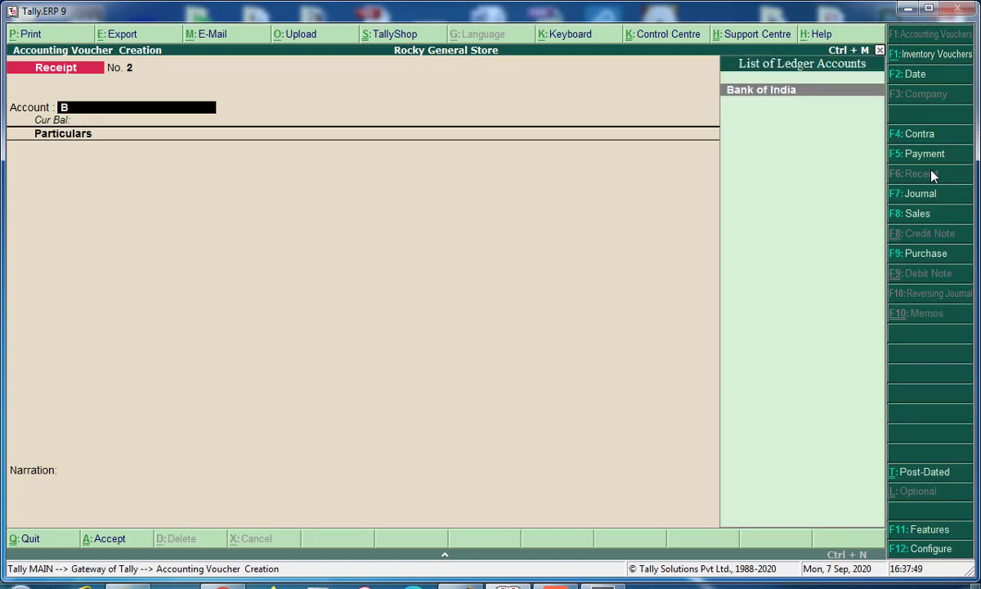
key("Return")
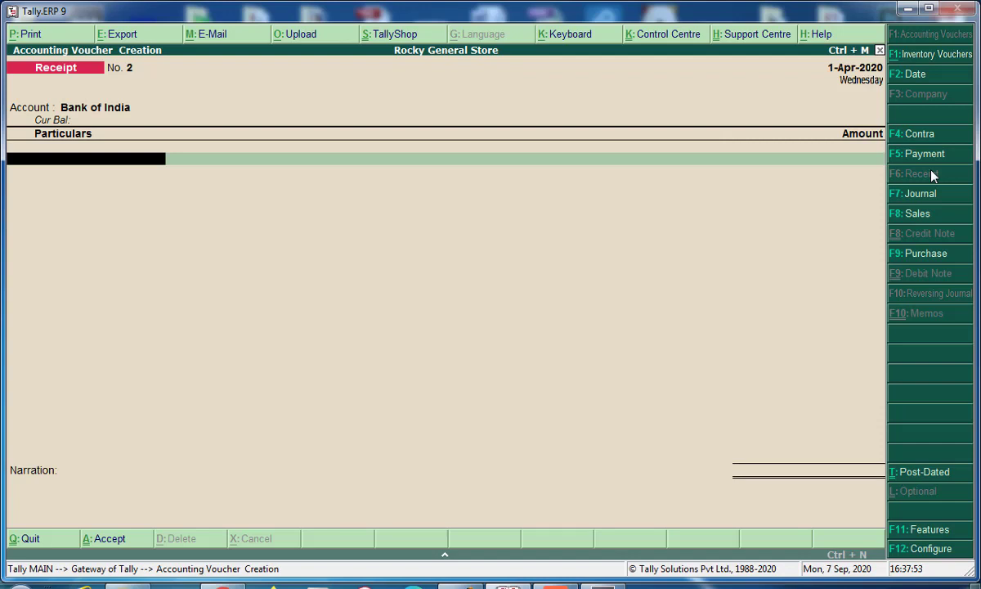
type("St")
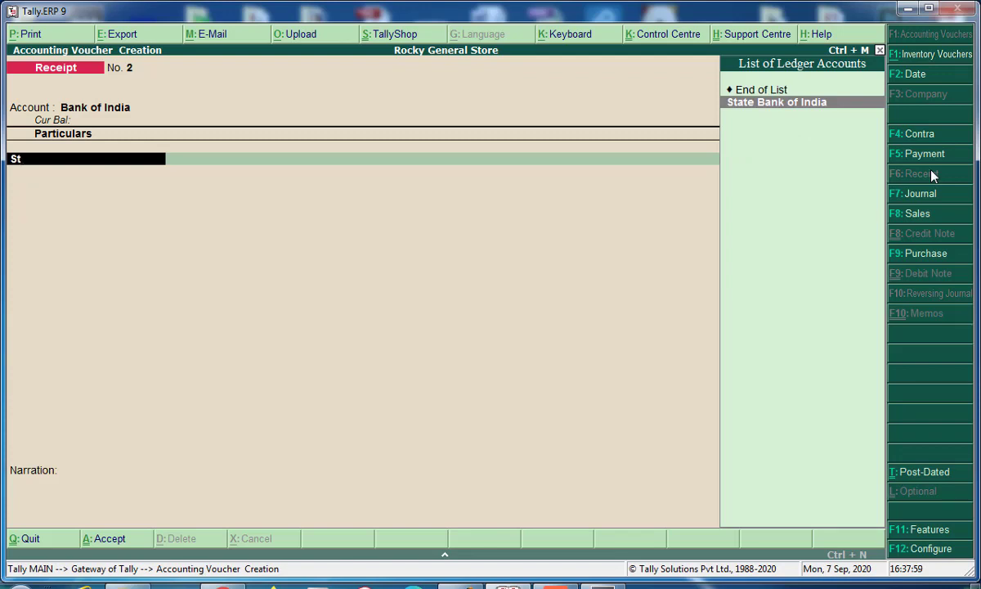
key("Return")
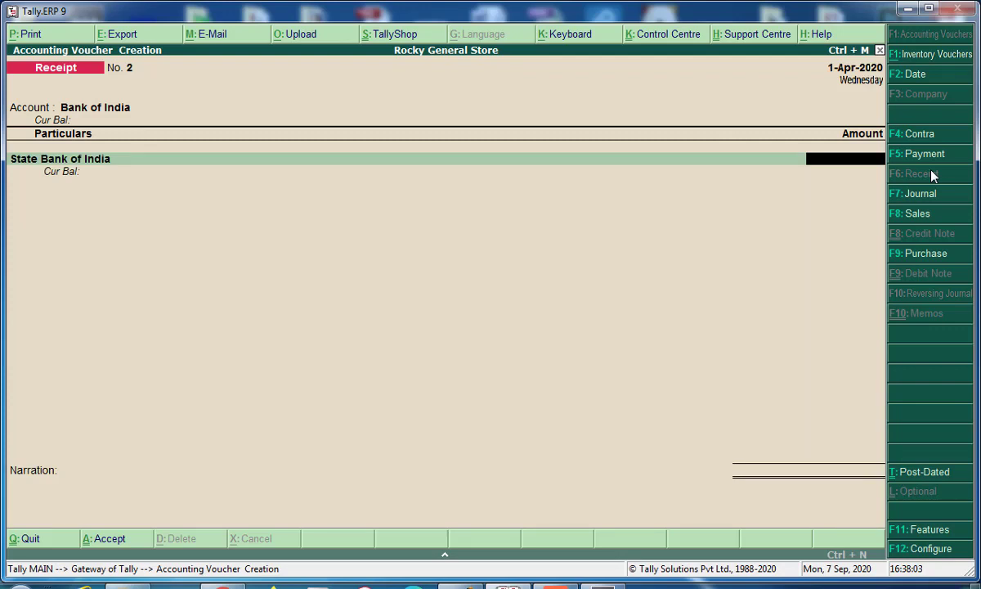
type("200000")
key("Return")
key("Return")
key("Return")
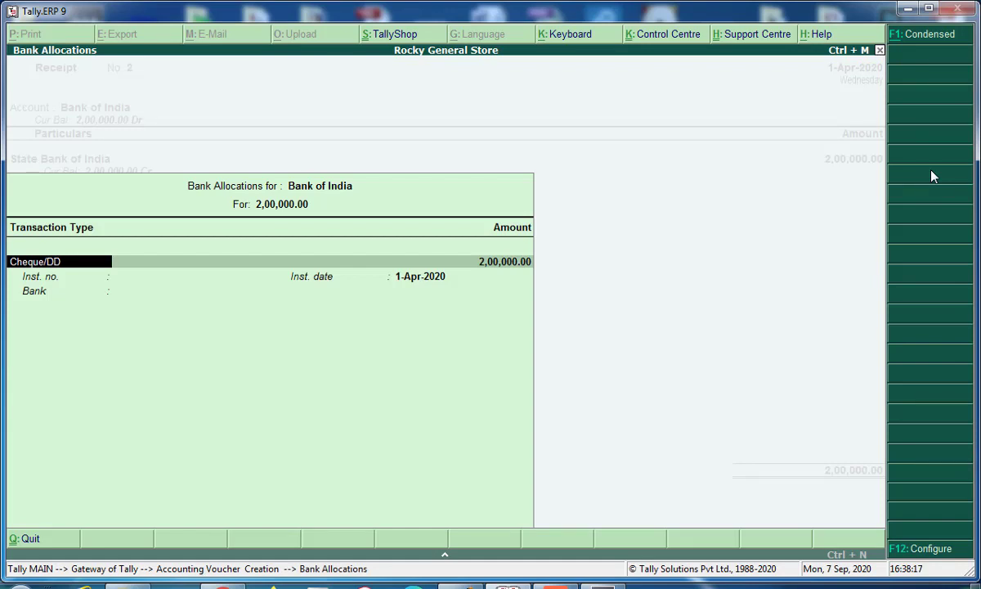
Step: Accept the bank allocation as Cheque/DD dated 1-Apr-2020, leaving the instrument number and bank blank
key("Return")
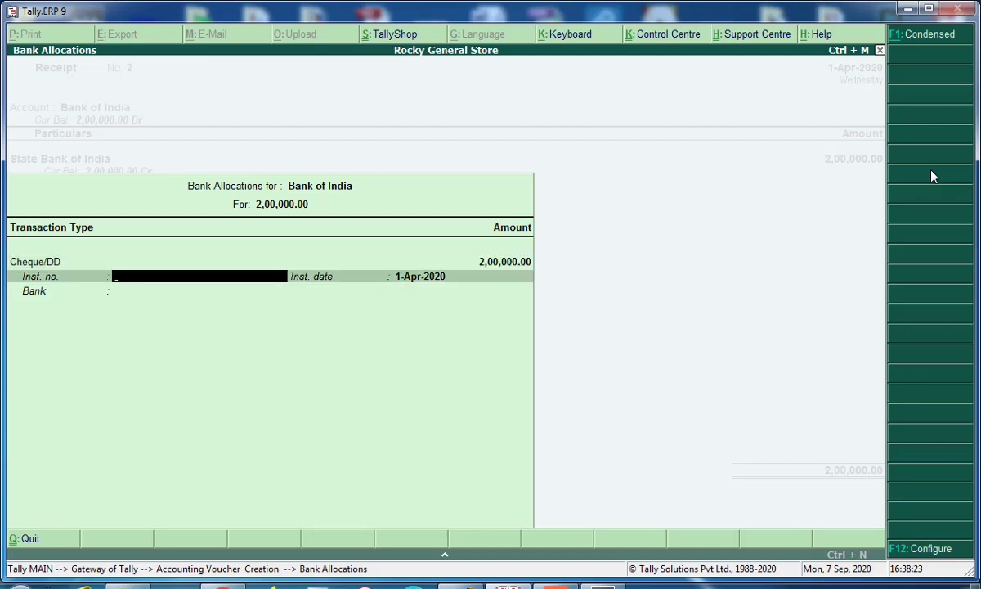
key("Return")
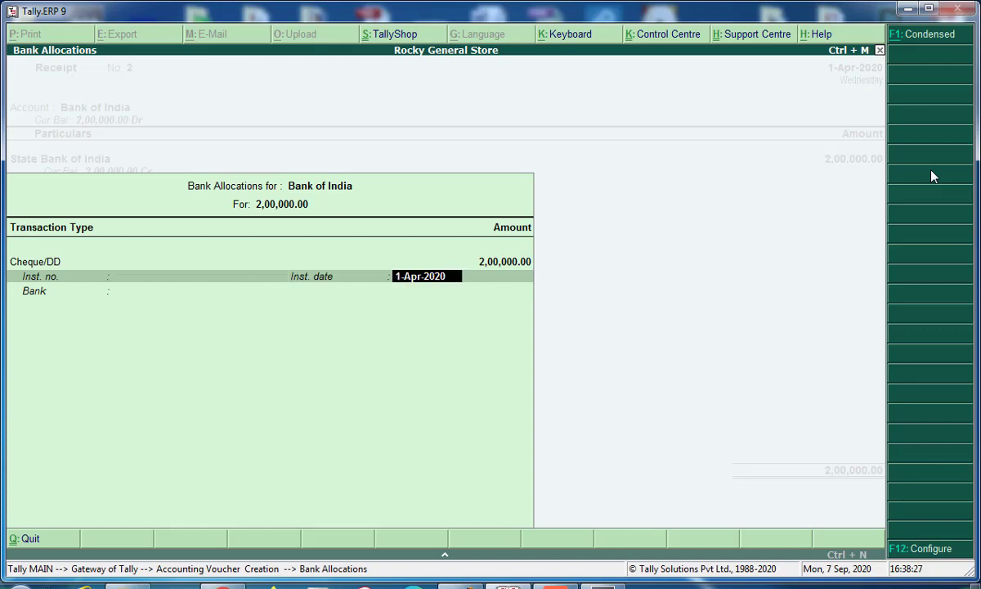
key("Return")
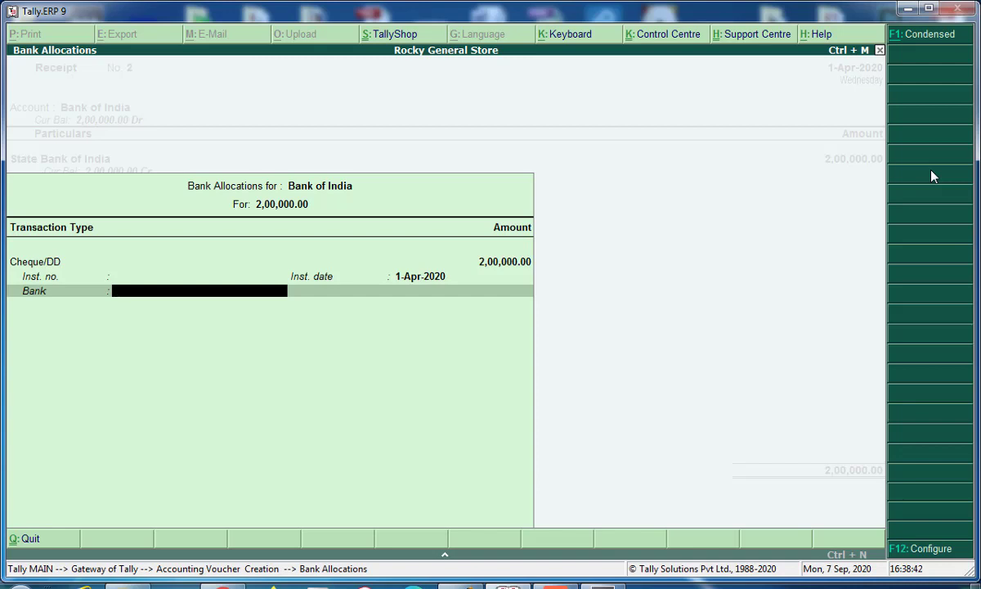
key("Return")
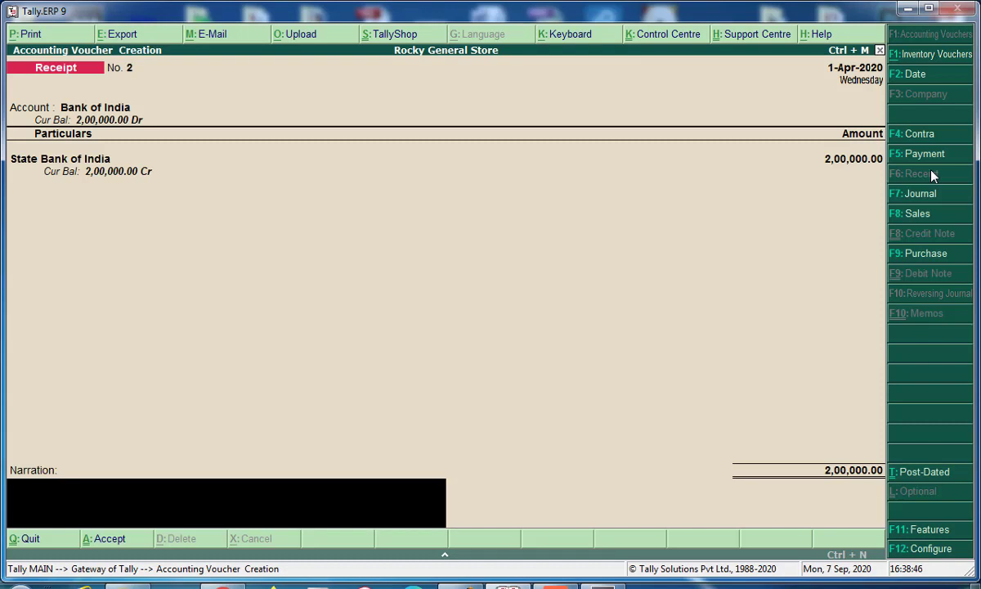
Step: Enter "Loan received." as the bank receipt's narration and save the voucher
type("Loan received.")
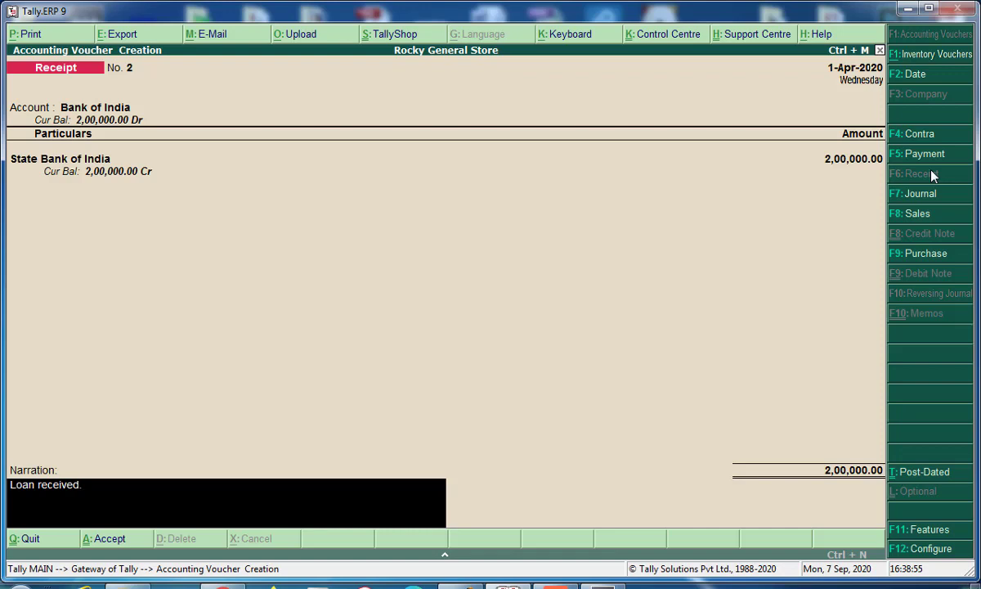
key("Return")
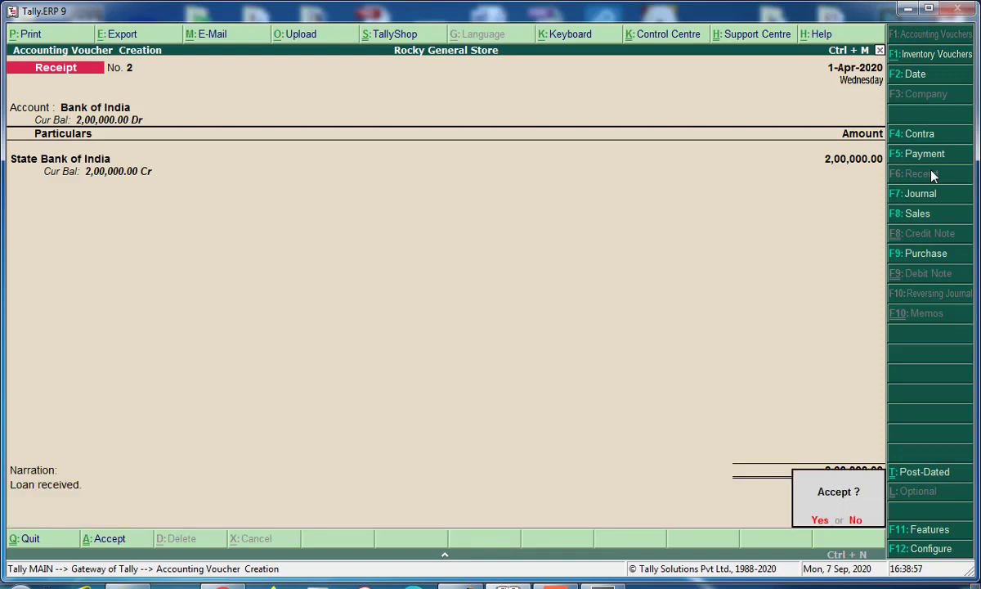
key("Return")
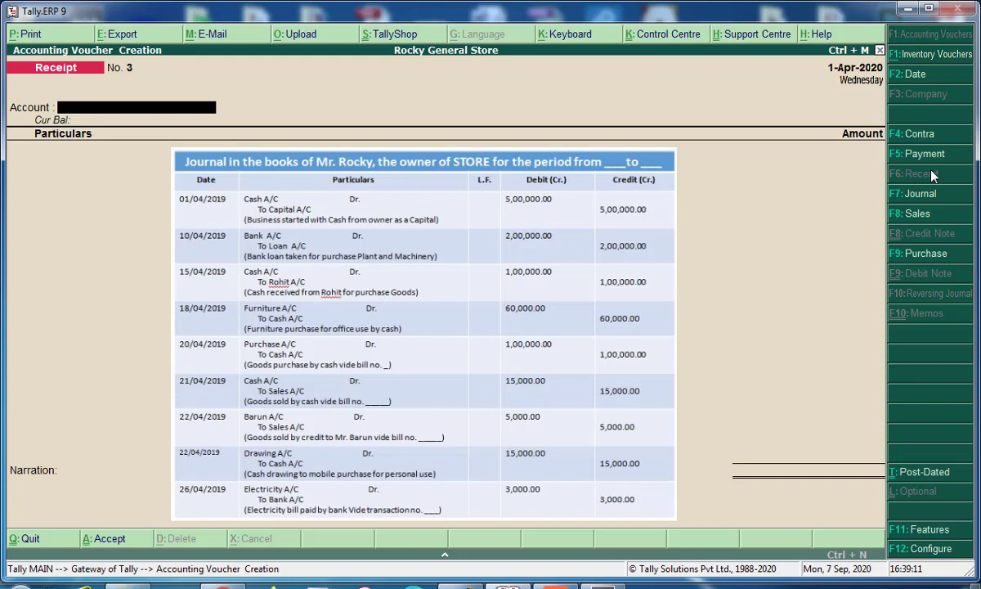
Step: Fill in a third receipt voucher into Cash, crediting the individual lender's ledger account with 100000
type("C")
key("Return")
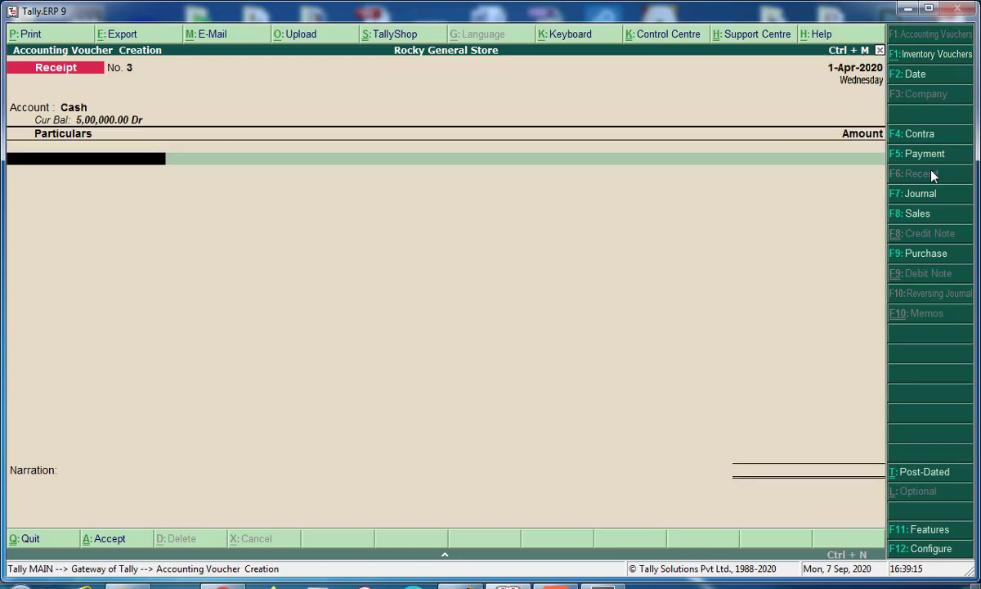
type("Ro")
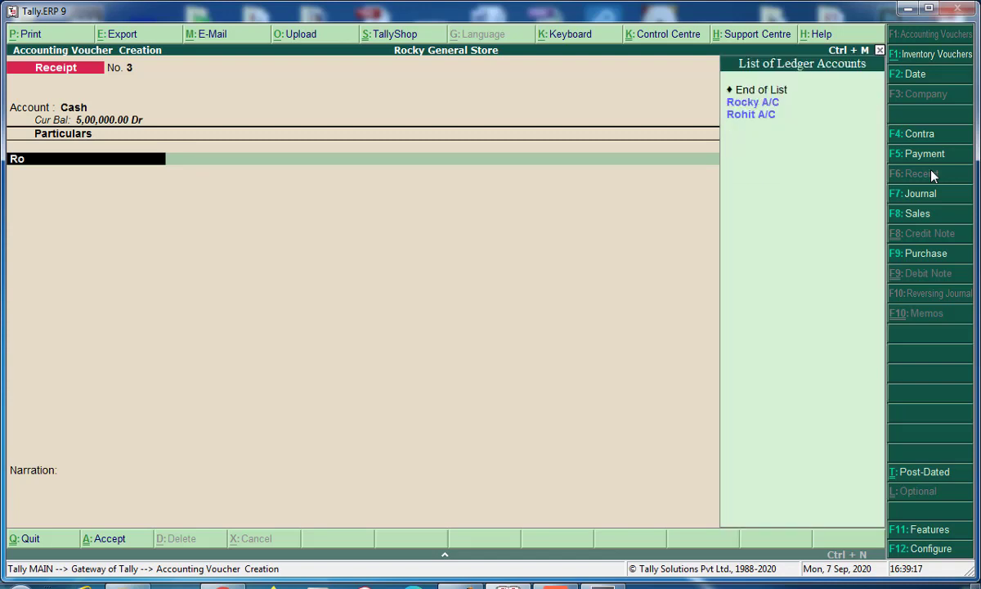
left_click(758, 117)
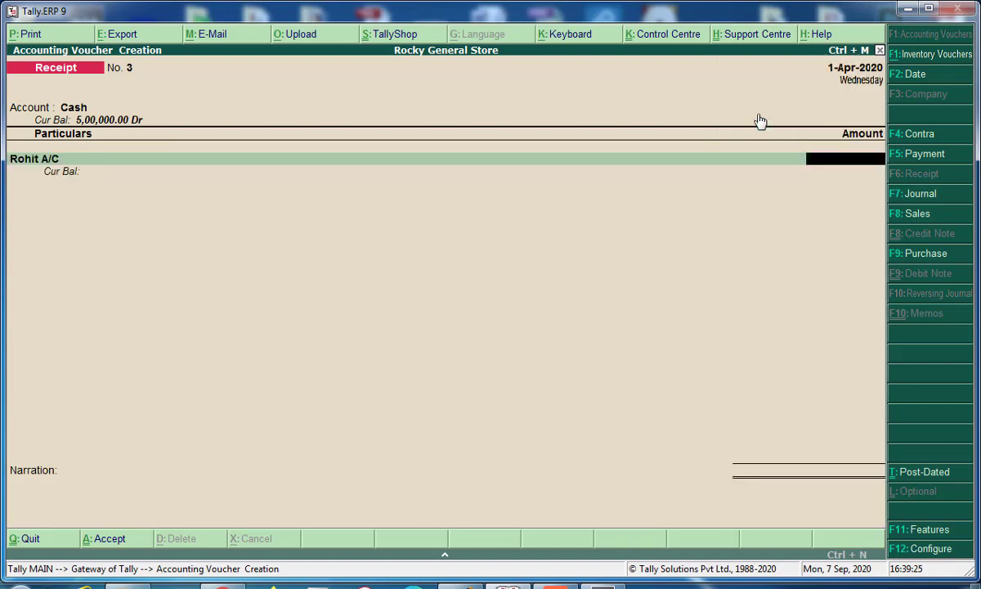
type("100000")
key("Return")
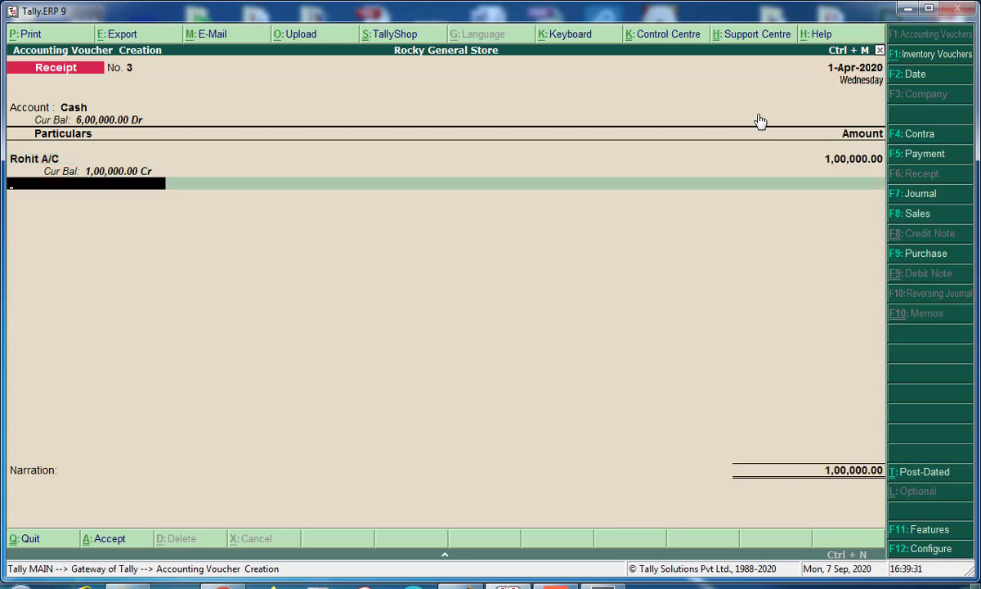
key("Return")
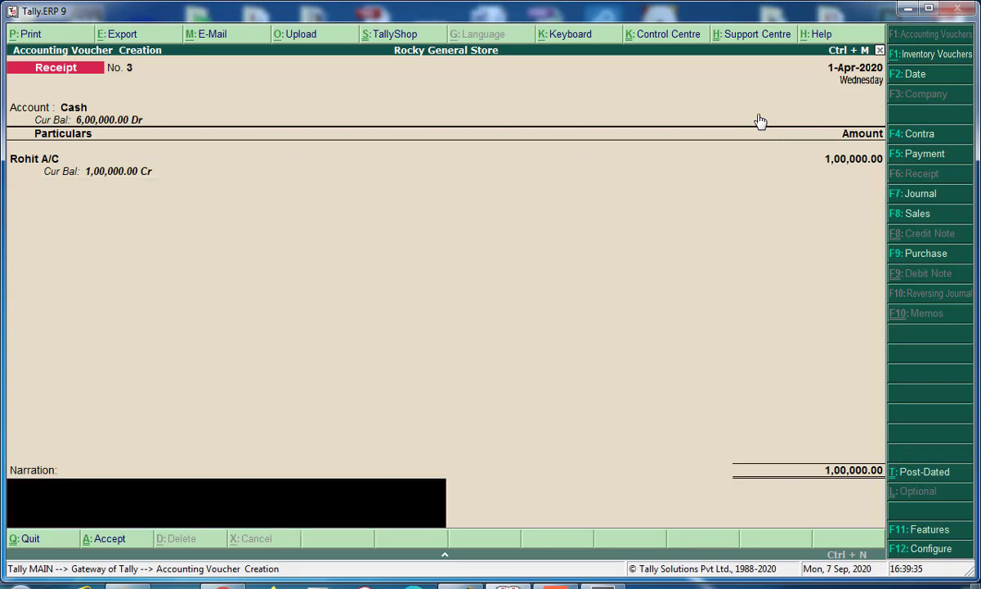
Step: Enter the narration "Cash received as a loan." and save the third receipt voucher
type("Cash received as a lo")
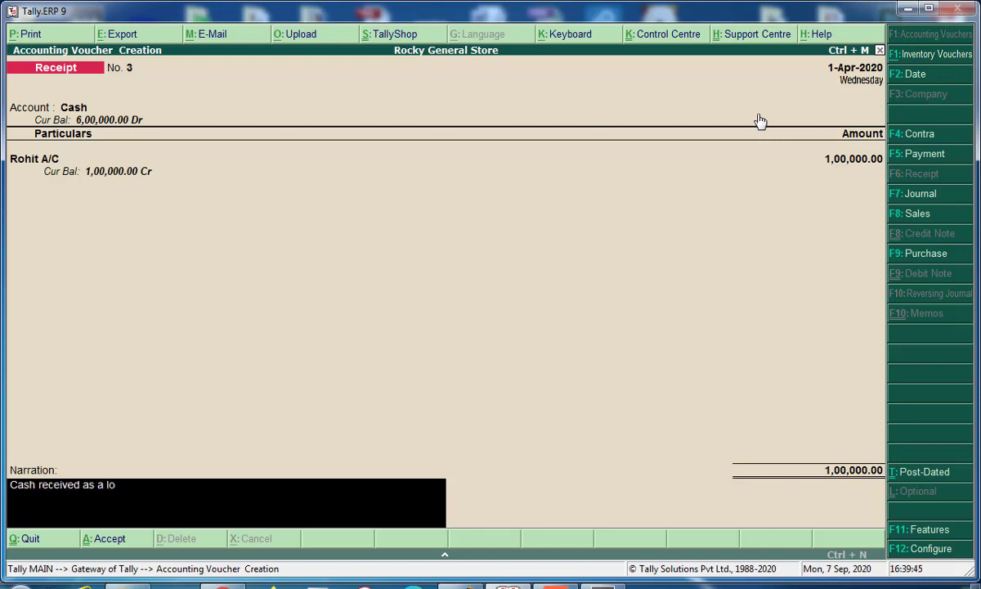
type("an.")
key("Return")
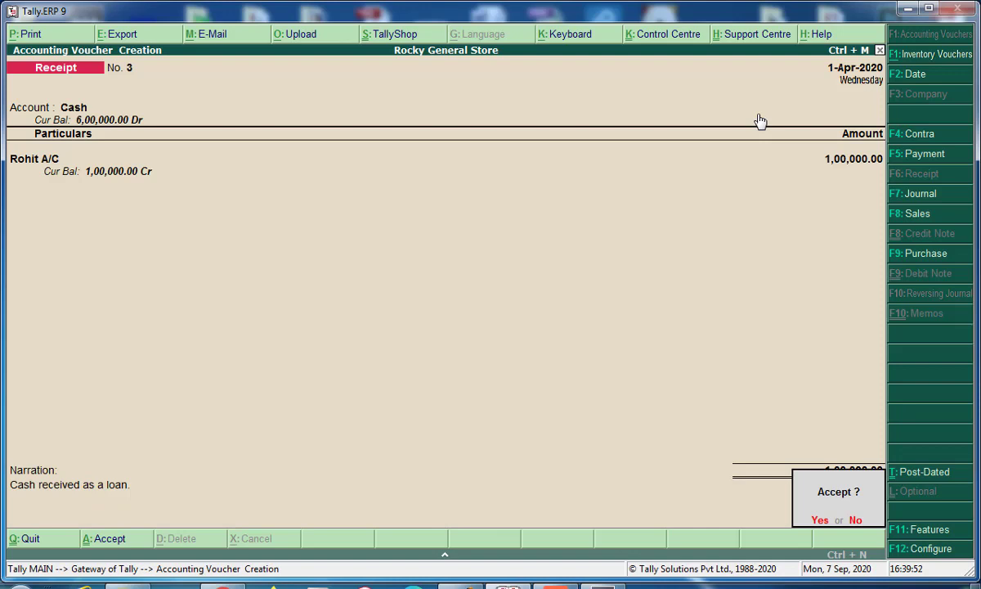
key("Return")
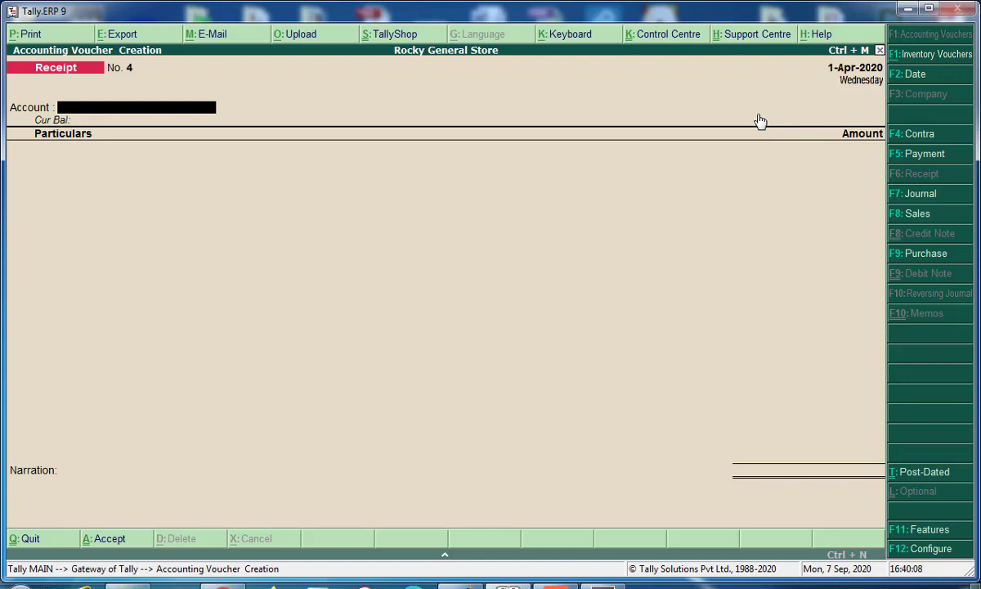
Step: Switch to a payment voucher and enter a 60000 payment from Cash to Furniture A/C
left_click(922, 154)
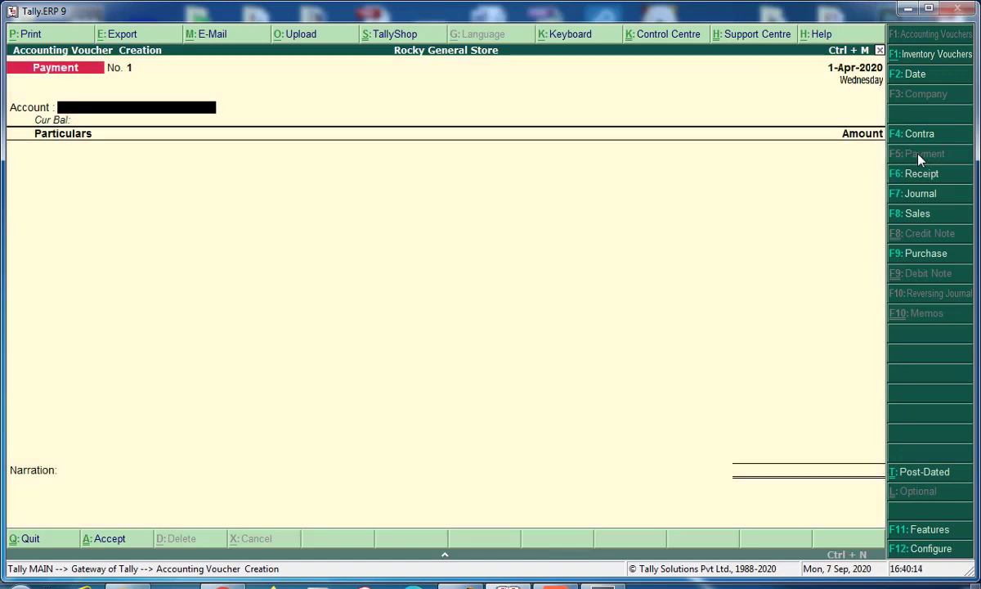
key("Return")
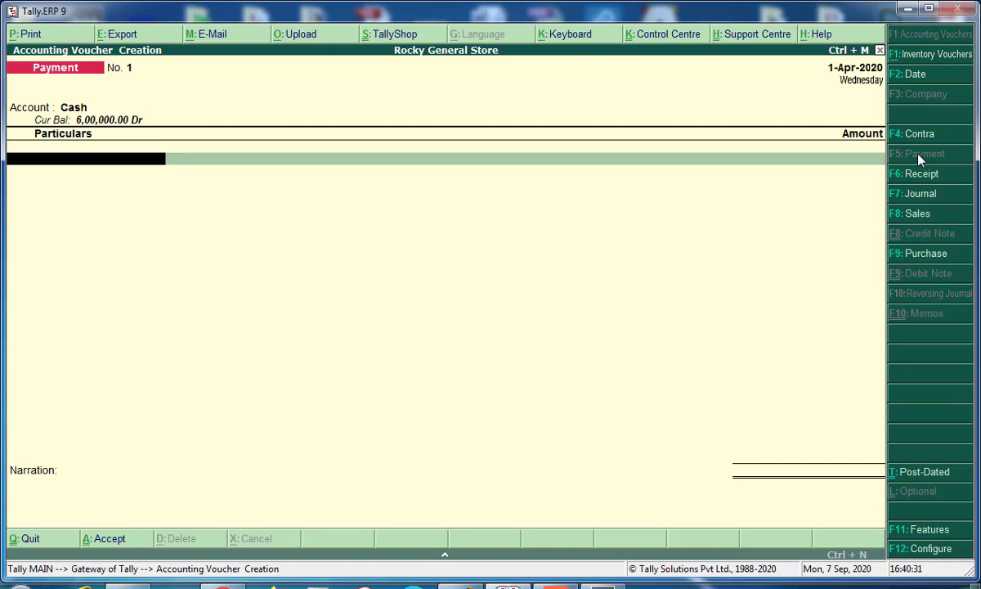
type("F")
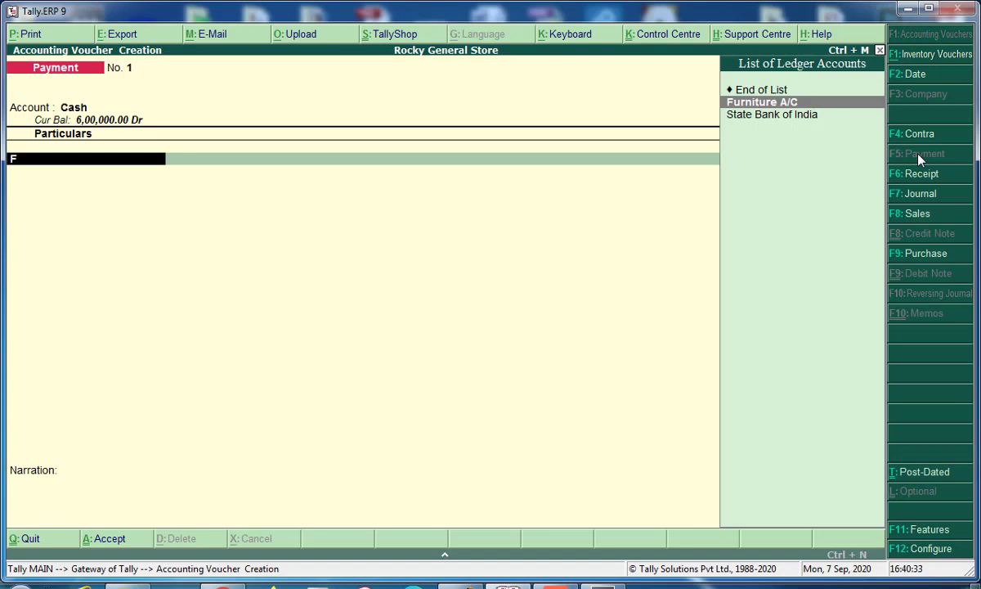
key("Return")
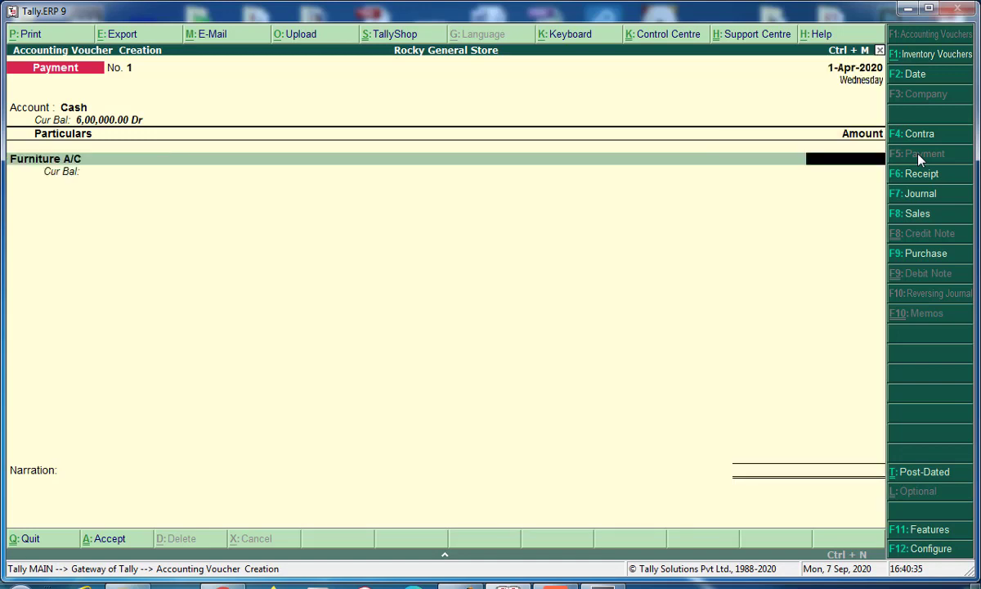
type("60000")
key("Return")
key("Return")
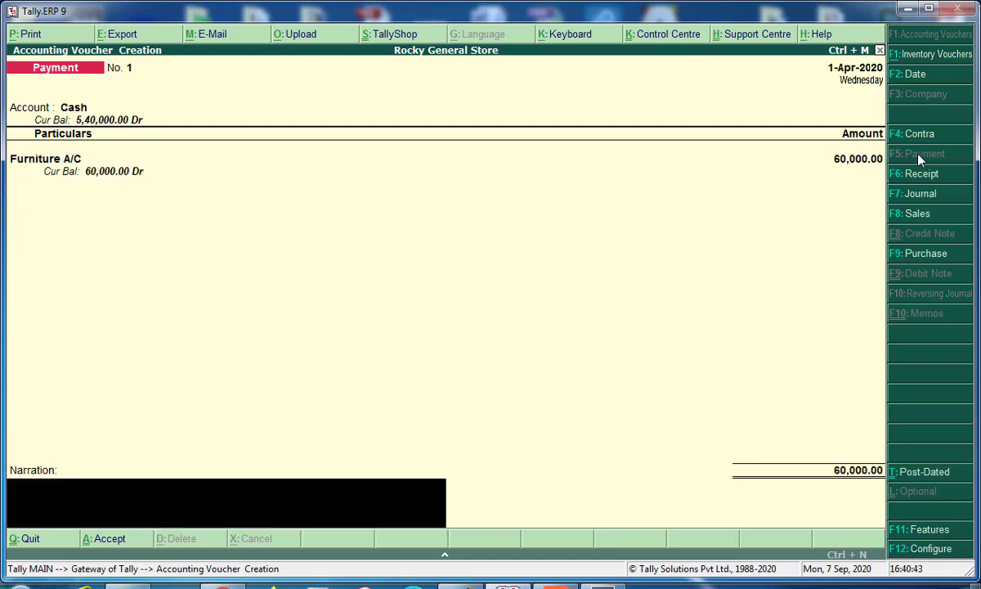
Step: Enter the narration "Furniture purchase for office use." and save the payment voucher
type("Furniture ppu")
key("BackSpace")
key("BackSpace")
type("urchase")
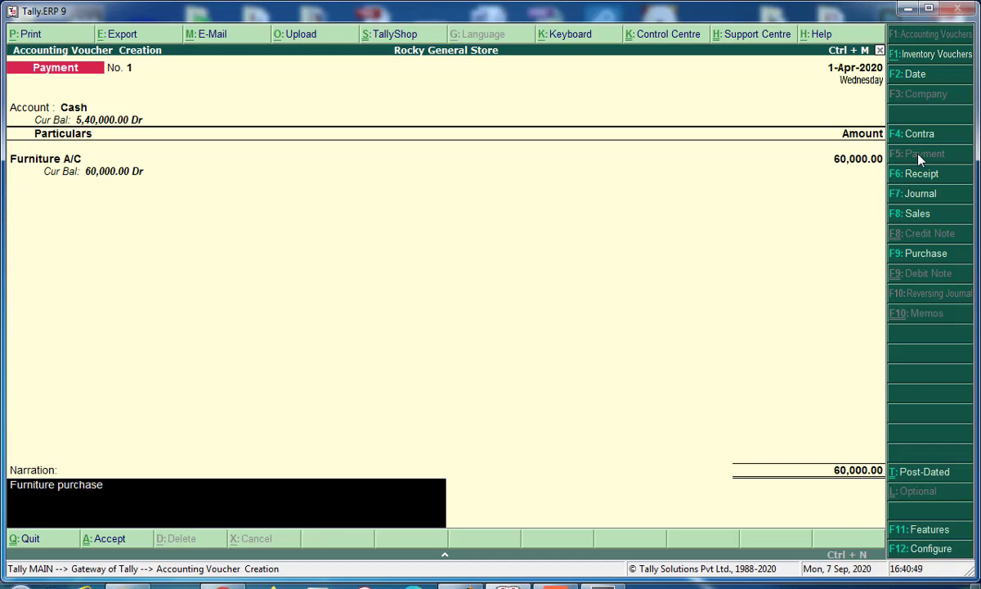
type(" for office use.")
key("Return")
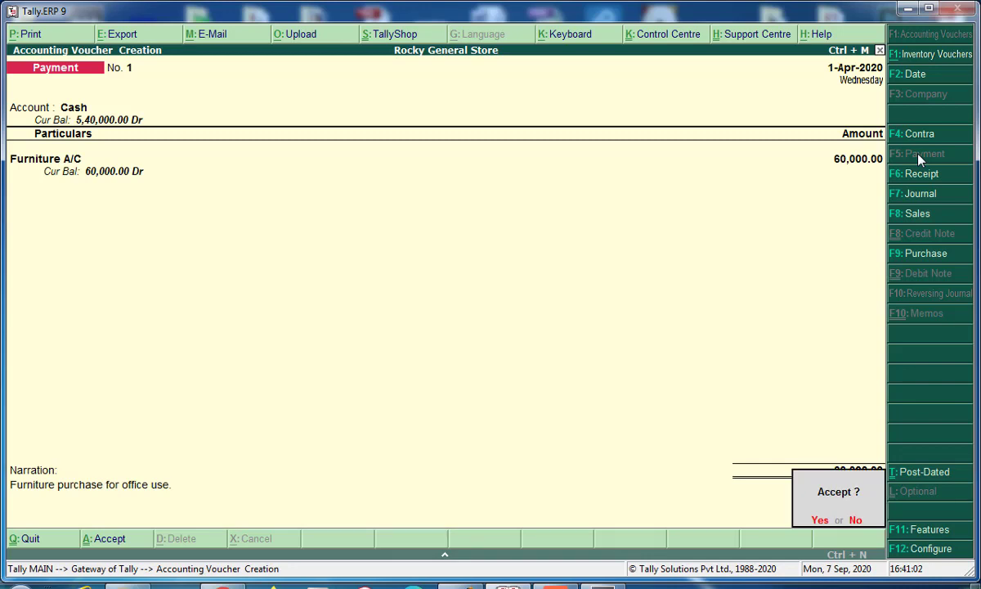
key("Return")
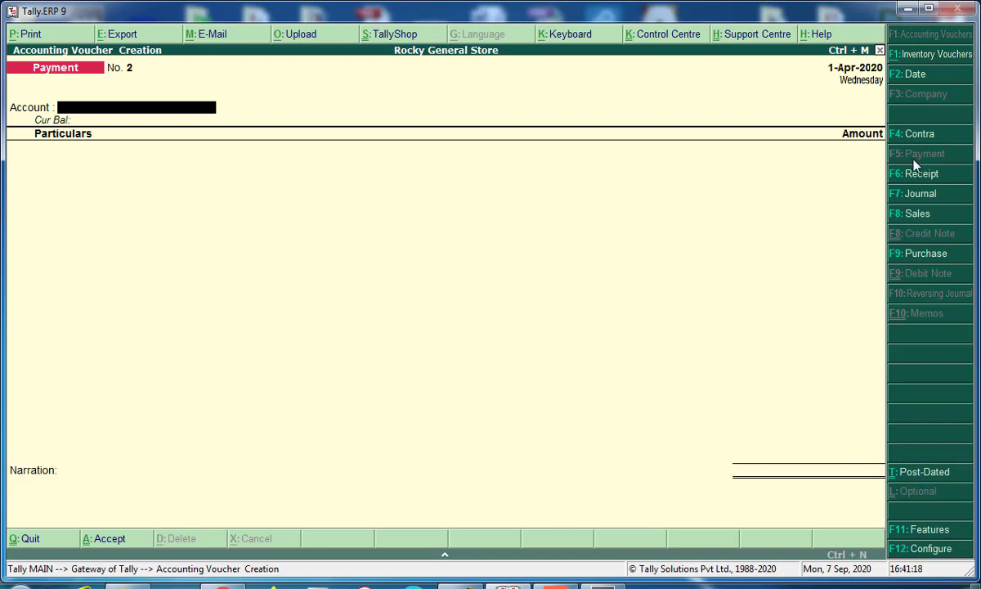
Step: Start a purchase voucher with supplier invoice number 12345, dated 1-Apr-2020
left_click(922, 255)
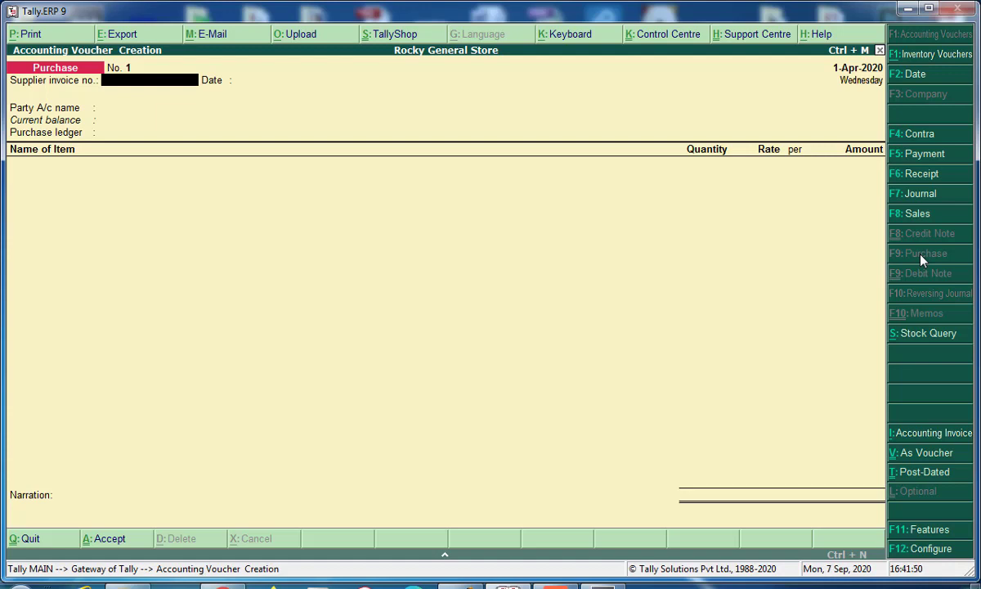
type("12345")
key("Return")
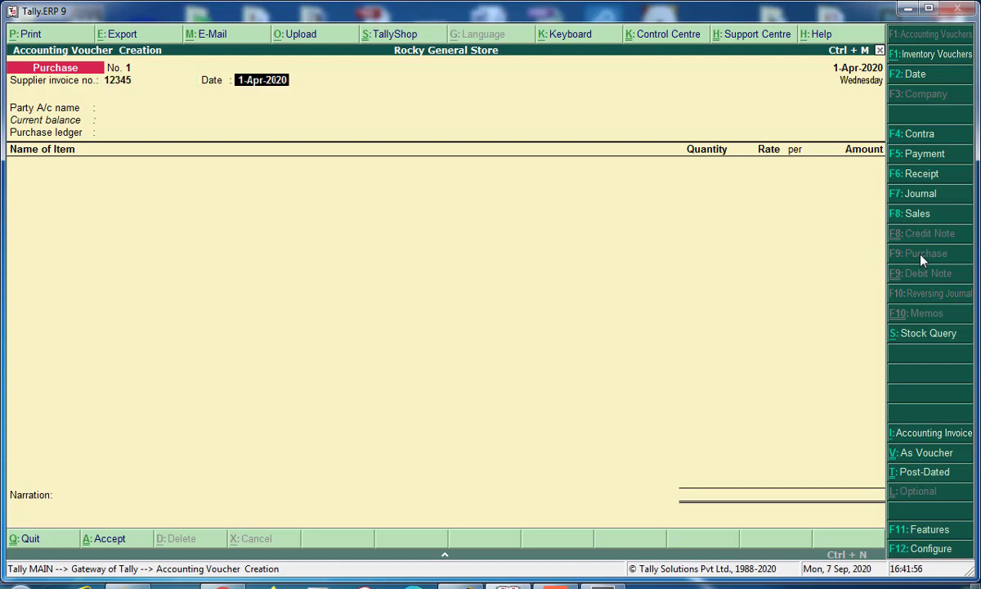
key("Return")
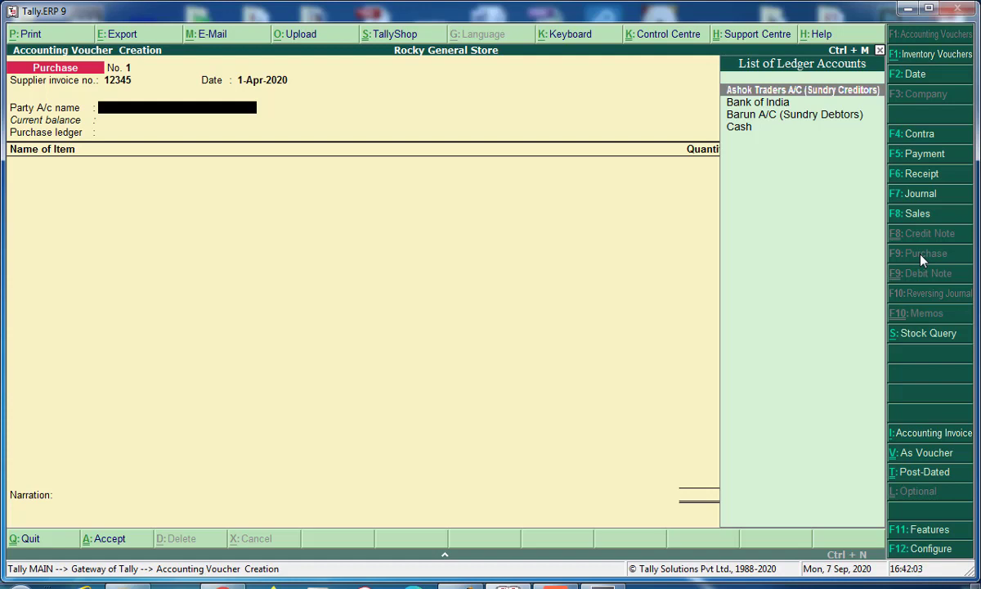
Step: Set Ashok Traders A/C (Sundry Creditors) as the party, keeping its default supplier details, and choose Purchase A/C as the purchase ledger
key("Return")
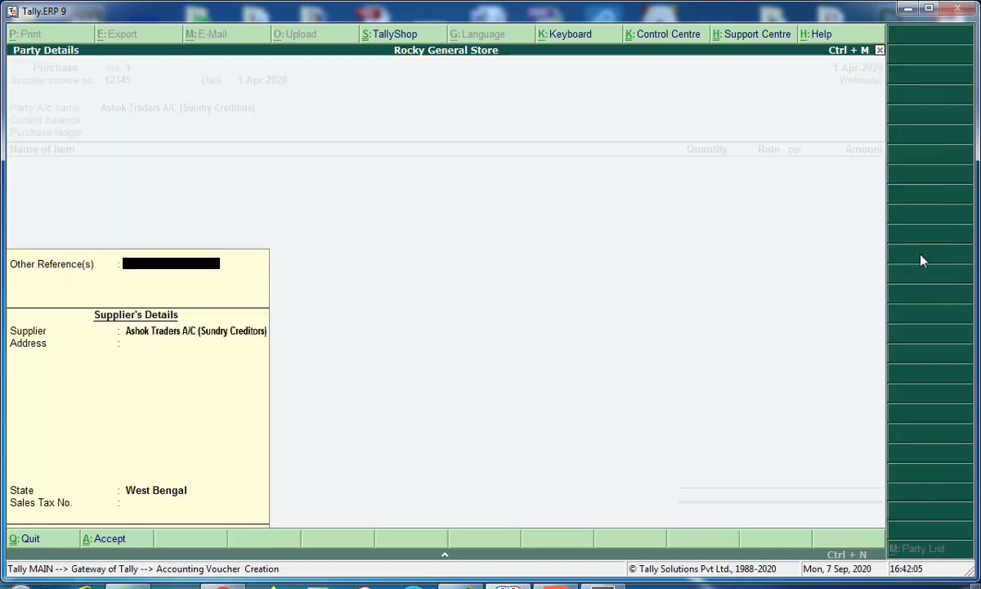
key("Return")
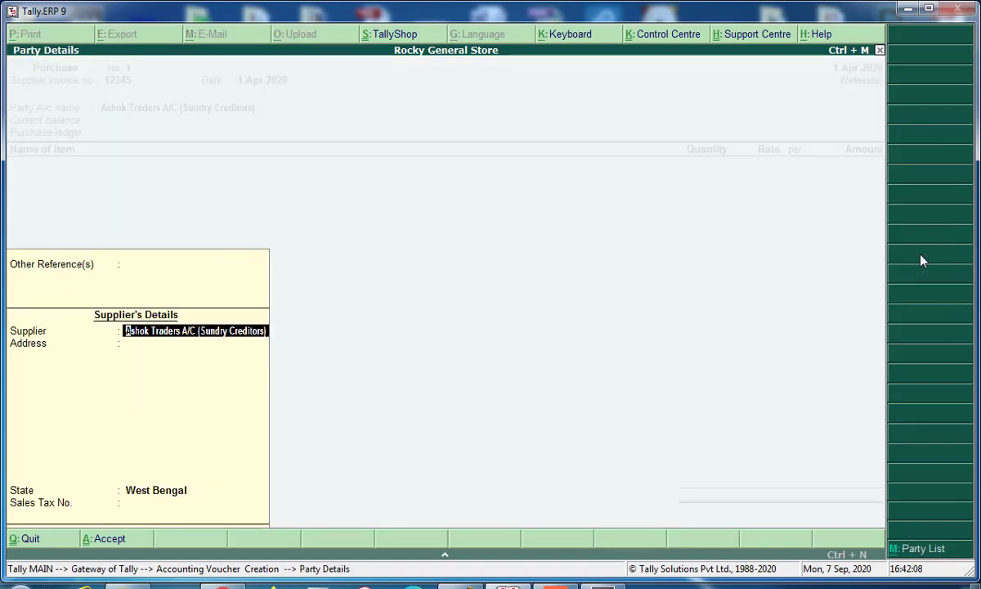
key("Return")
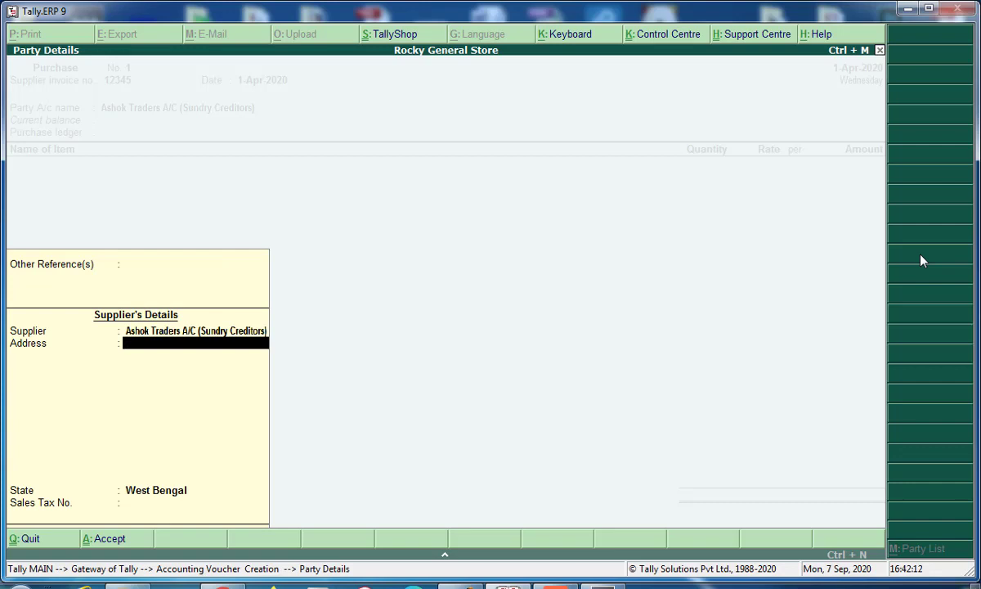
key("Return")
key("Return")
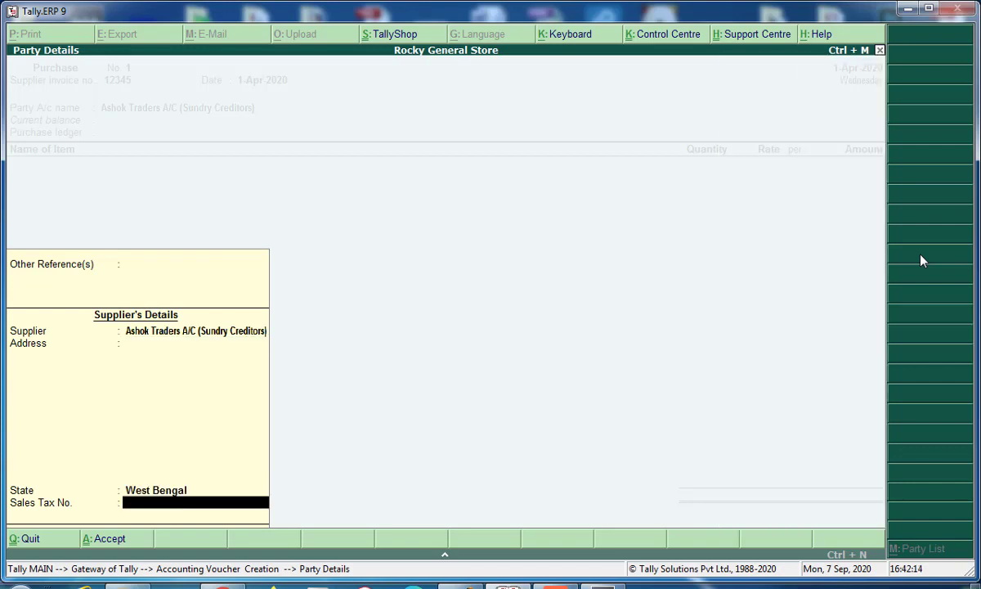
key("Return")
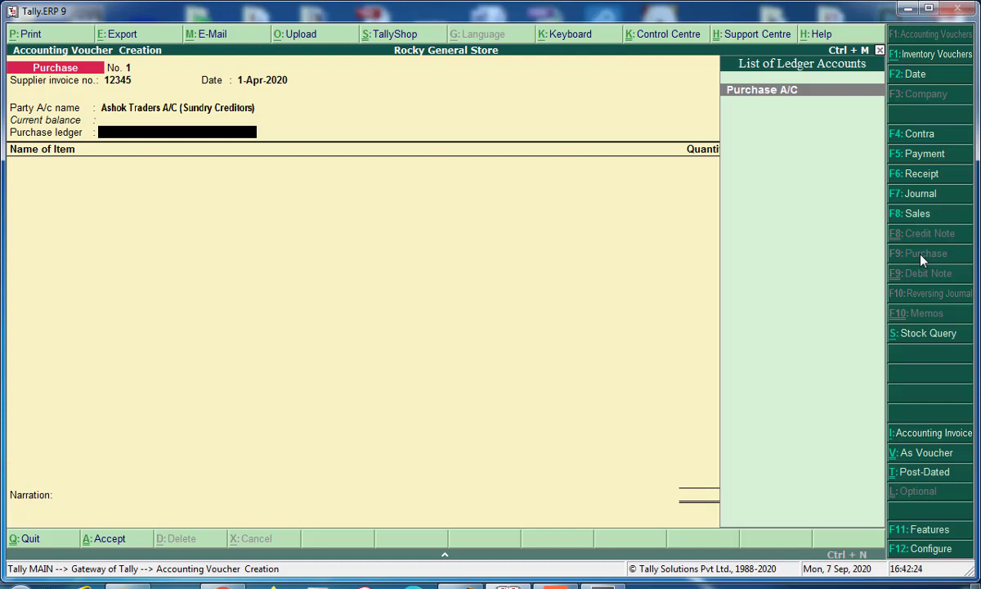
key("Return")
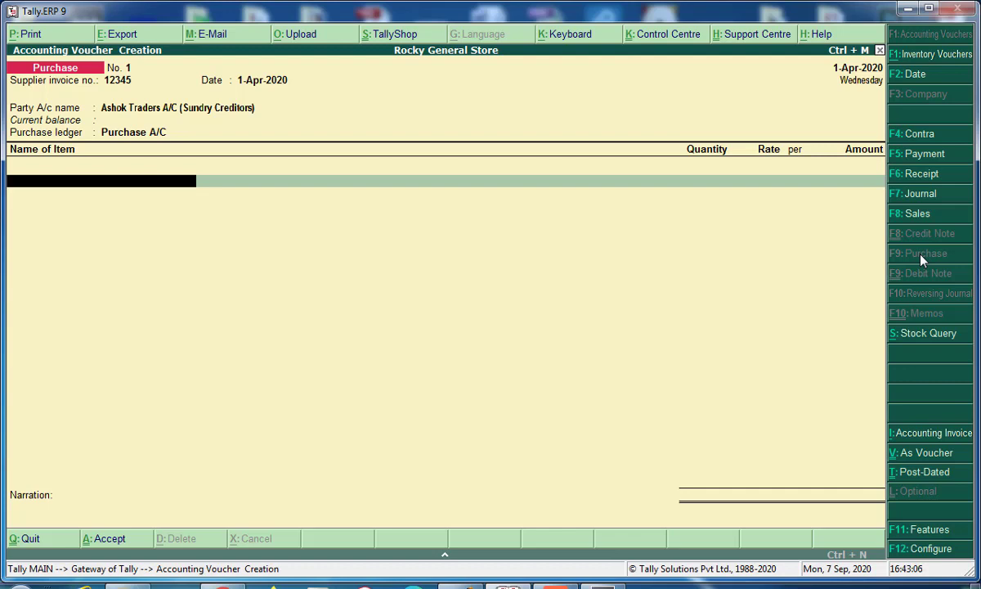
Step: Add the stock item Rice to the purchase voucher with a quantity of 800 kg at a rate of 40 per kg
type("R")
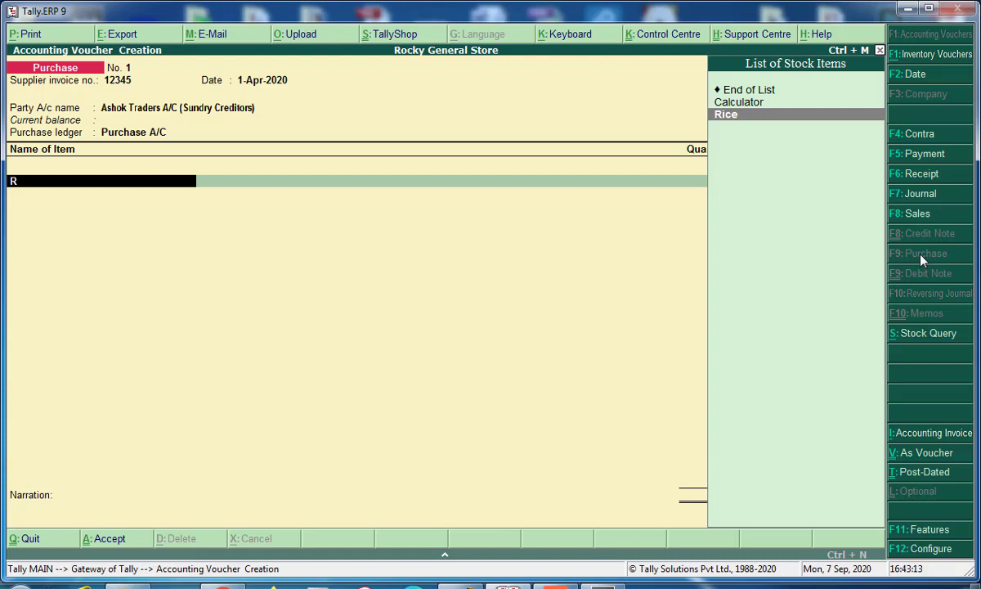
key("Return")
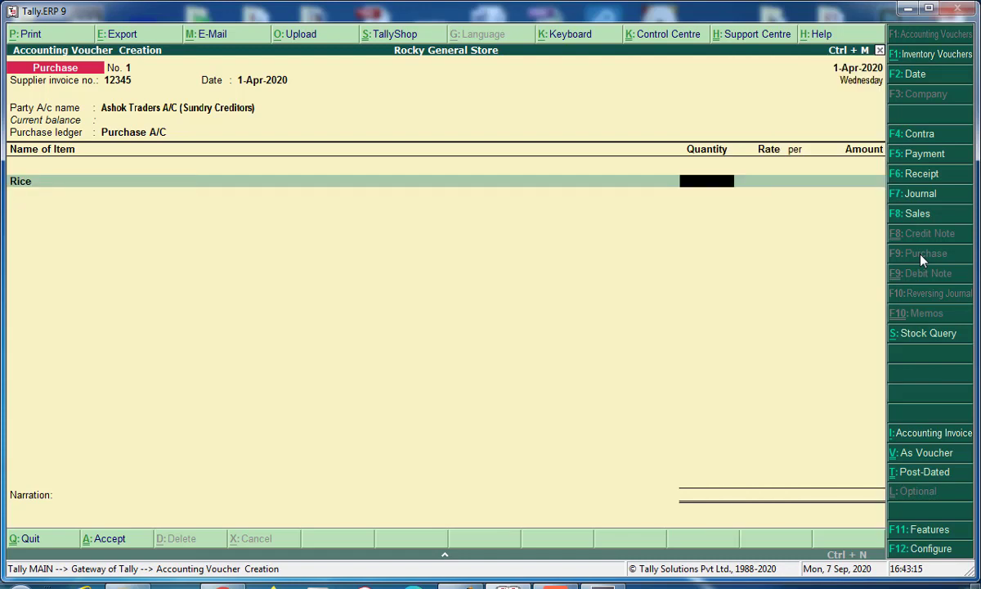
type("800")
key("Return")
type("40")
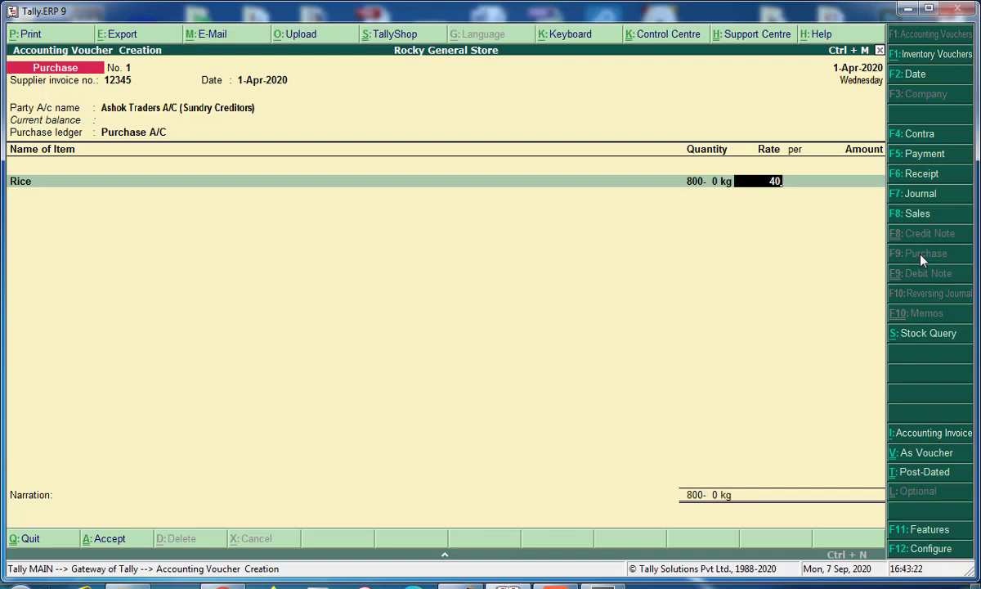
key("Return")
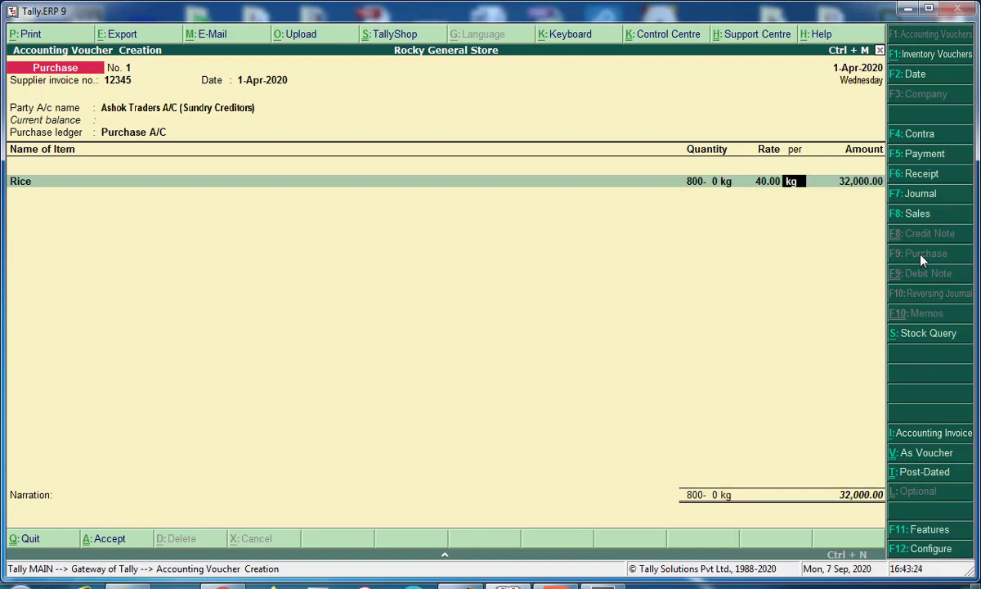
key("Return")
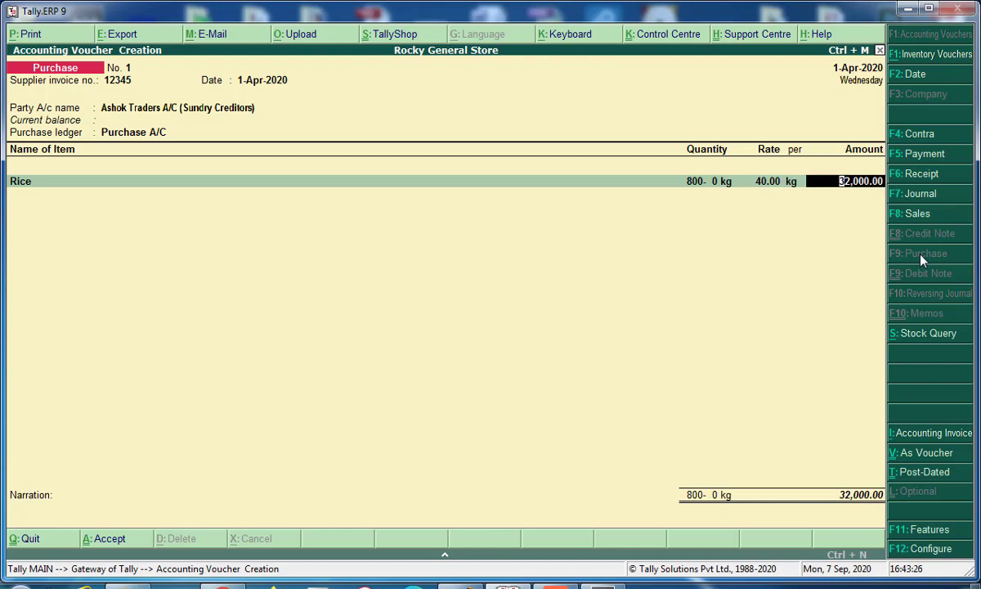
key("Return")
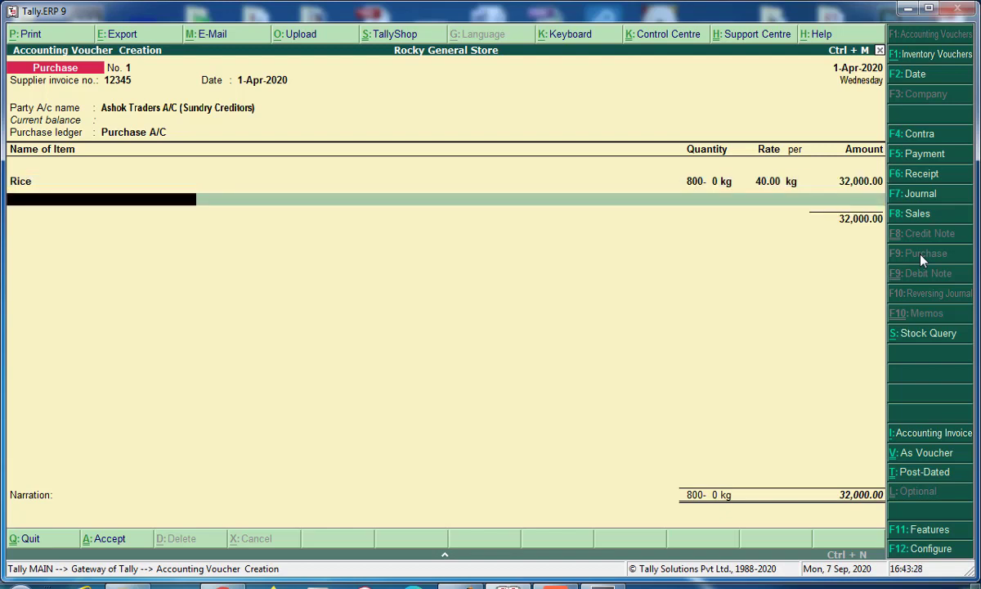
Step: Add the stock item Biscuit with a quantity of 400 pkt at a rate of 50 per pkt
type("Bis")
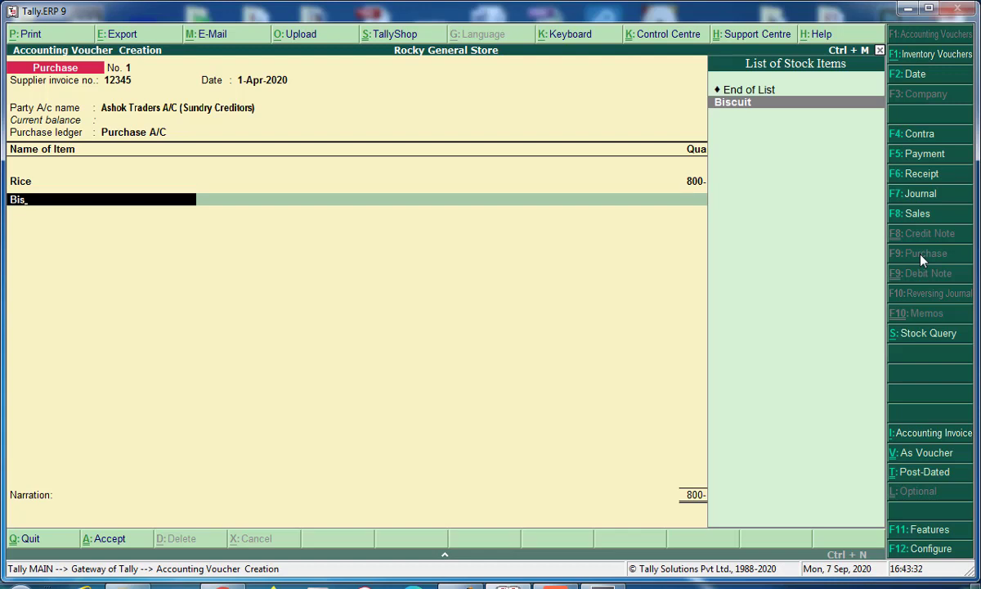
key("Return")
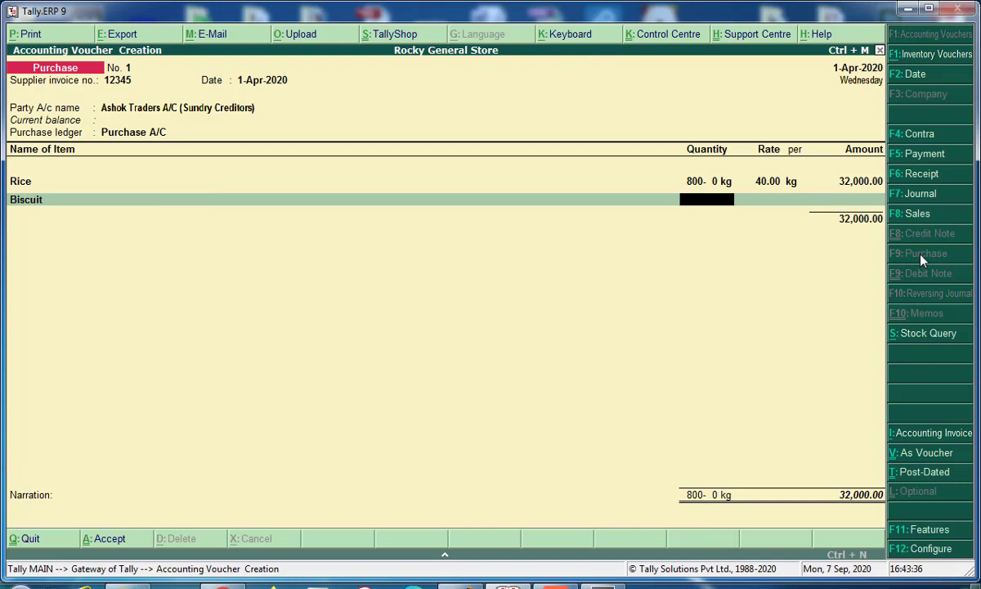
type("400")
key("Return")
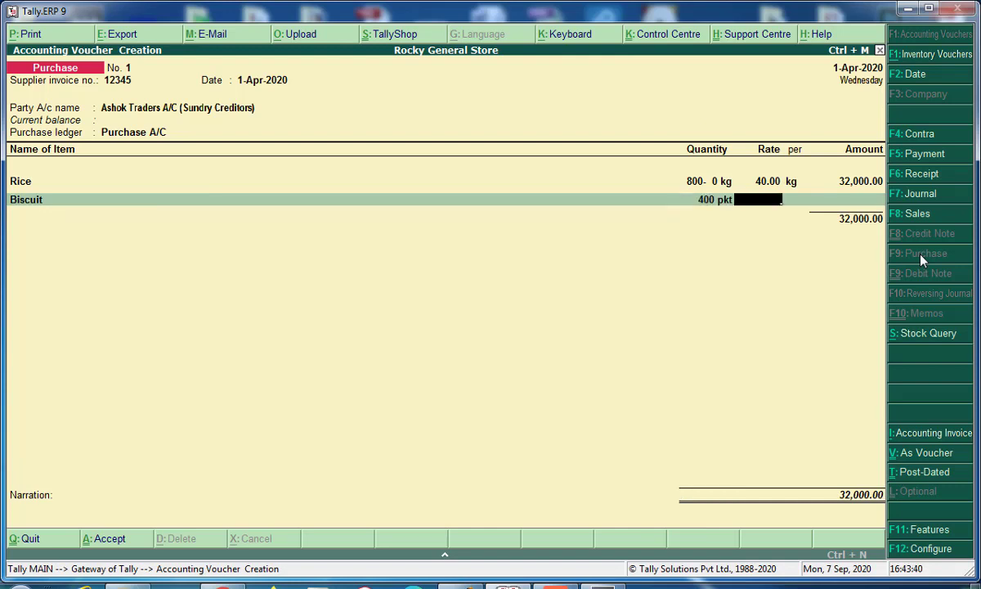
type("50")
key("Return")
key("Return")
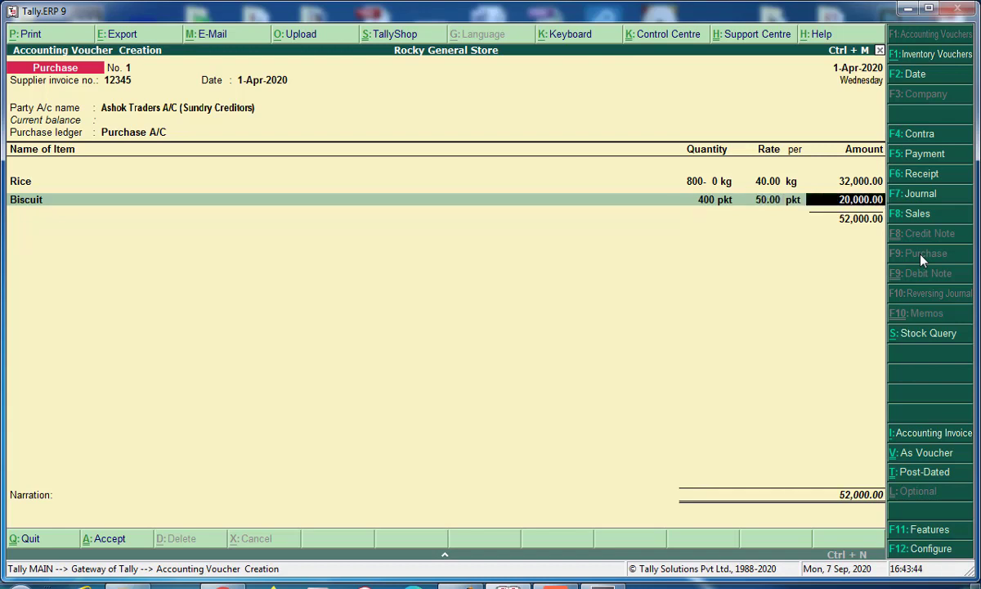
key("Return")
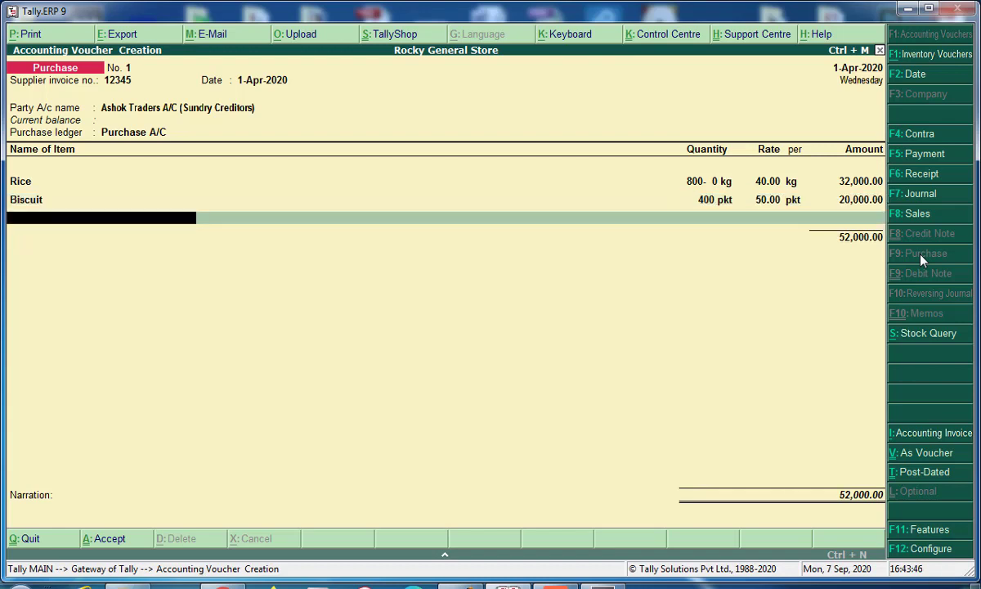
Step: Add the stock item Calculator with a quantity of 100 nos. at a rate of 200 each
type("C")
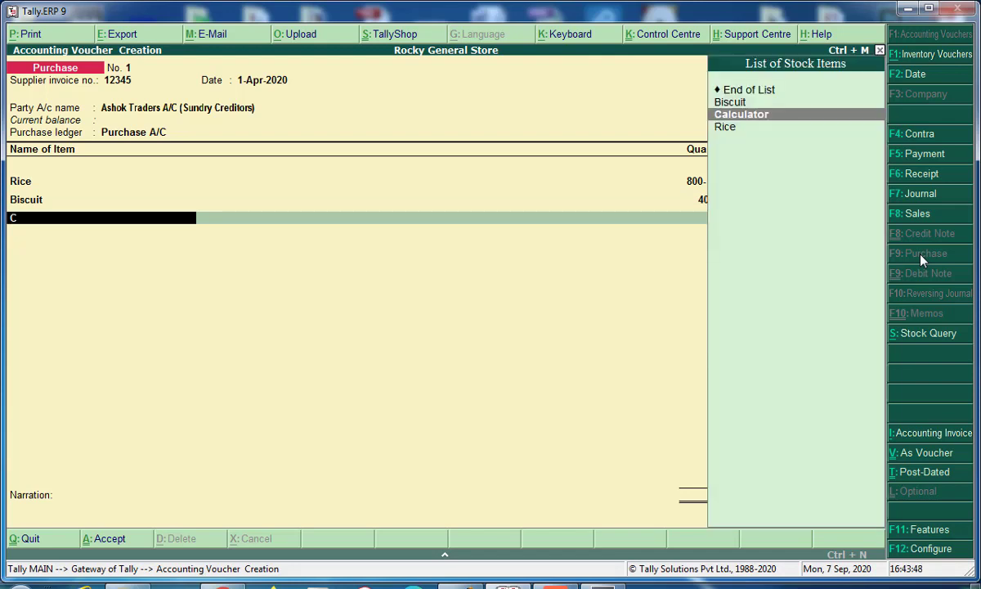
key("Return")
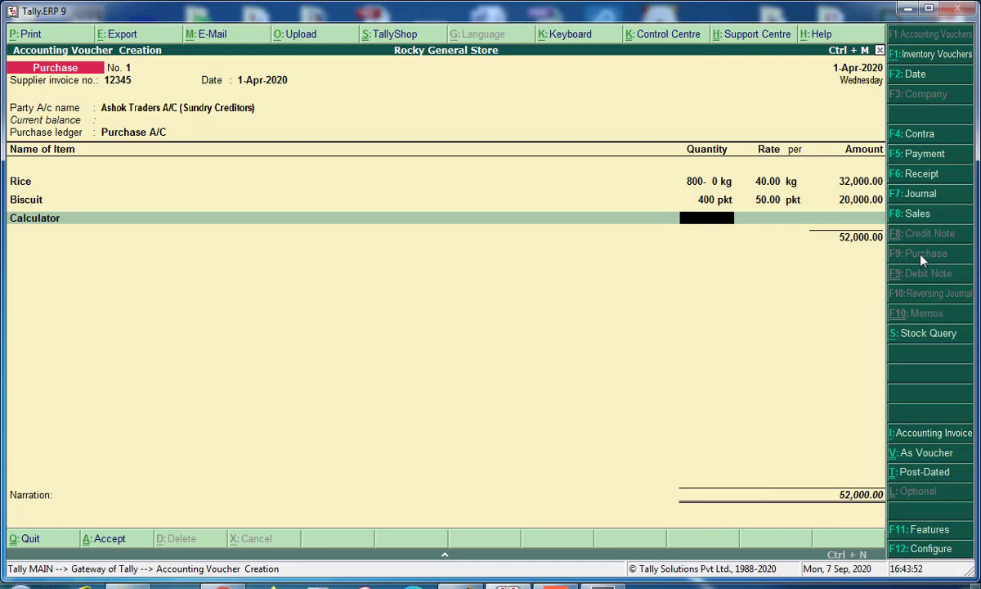
type("100")
key("Return")
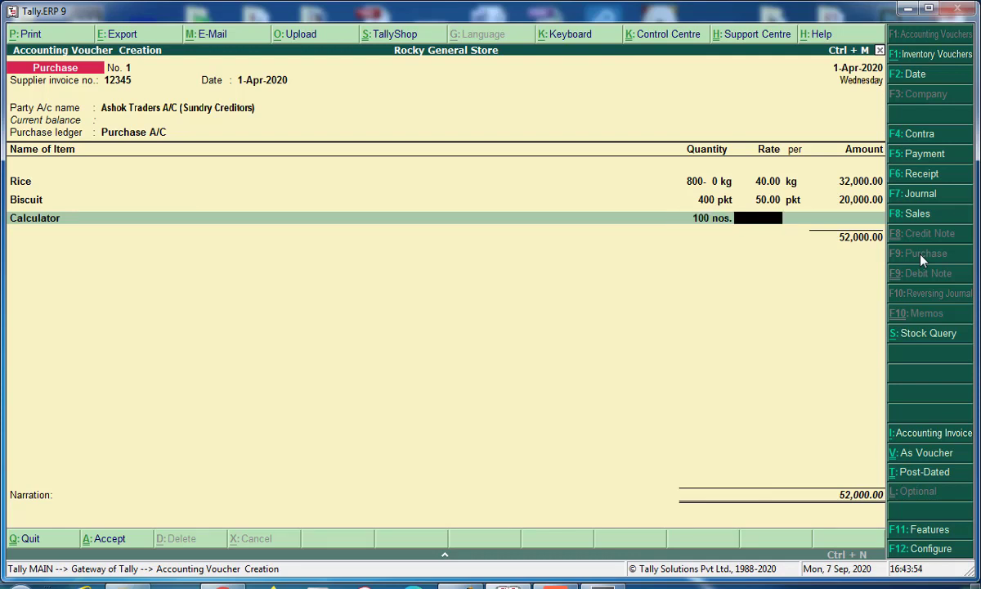
type("200")
key("Return")
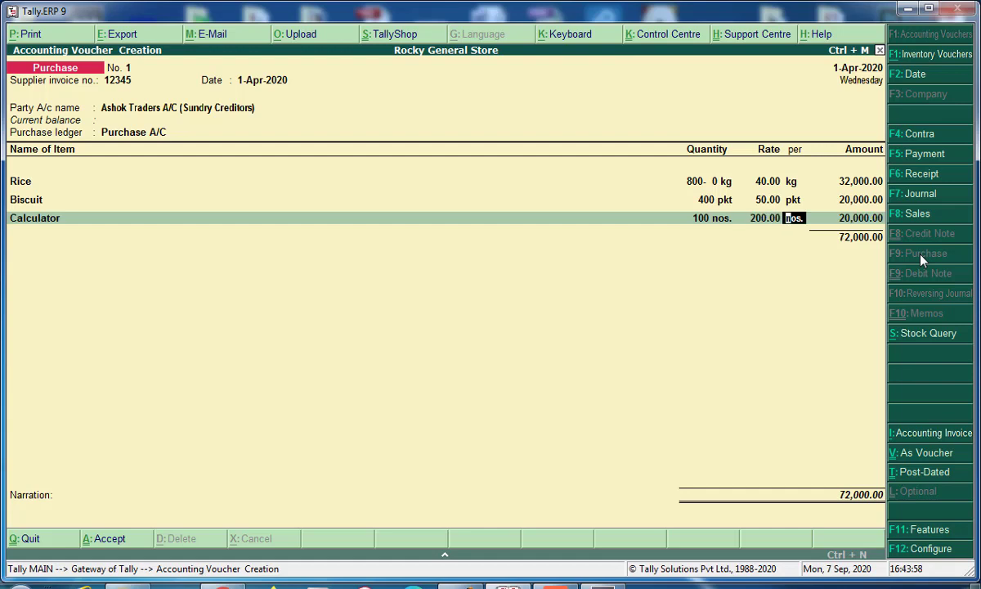
key("Return")
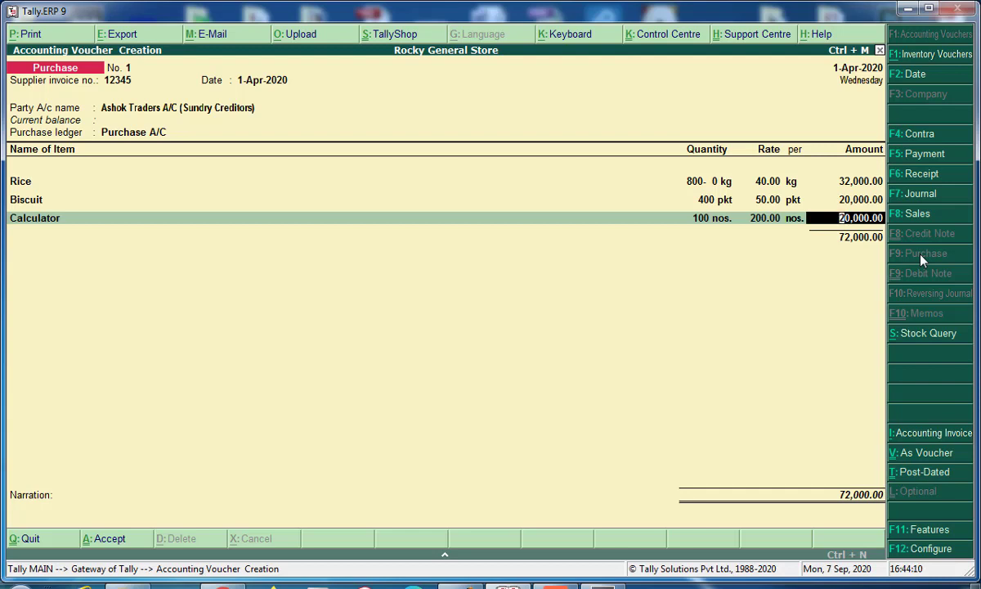
key("Return")
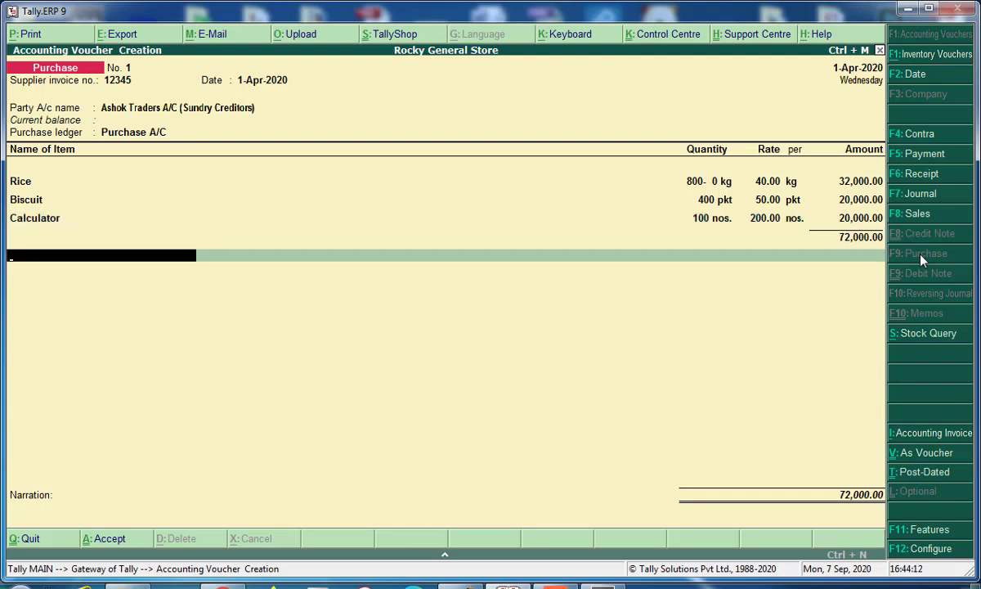
Step: End the item list, enter the narration "Goods purchase by cash." and save the purchase voucher
key("Return")
key("Return")
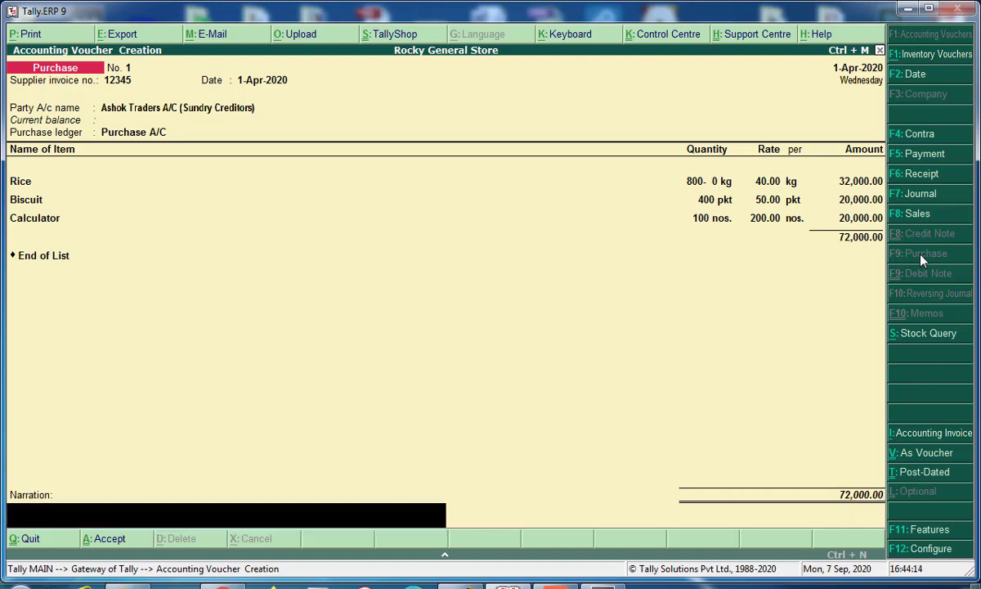
type("Goods purchase by")
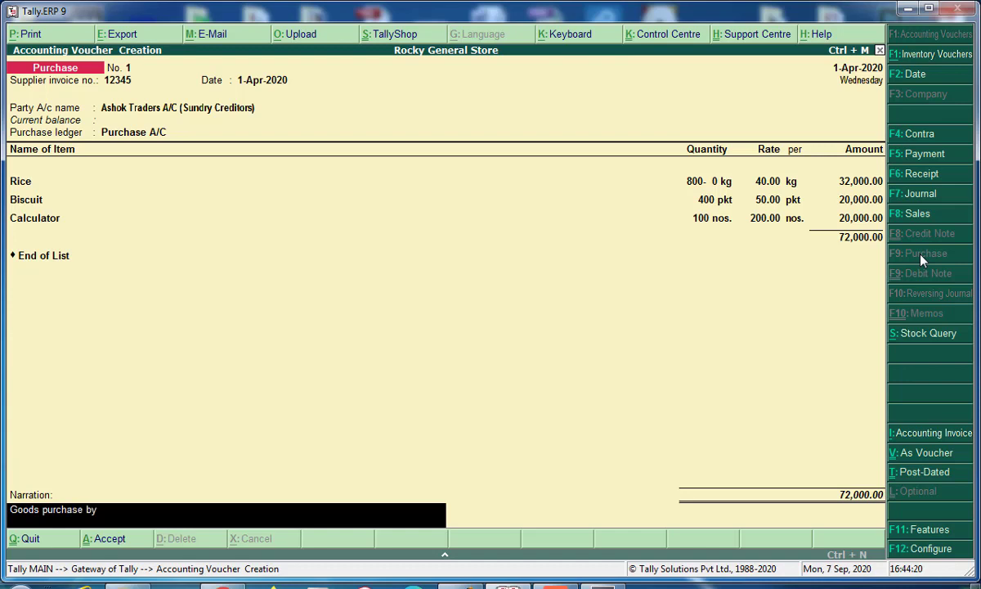
type(" cash.")
key("Return")
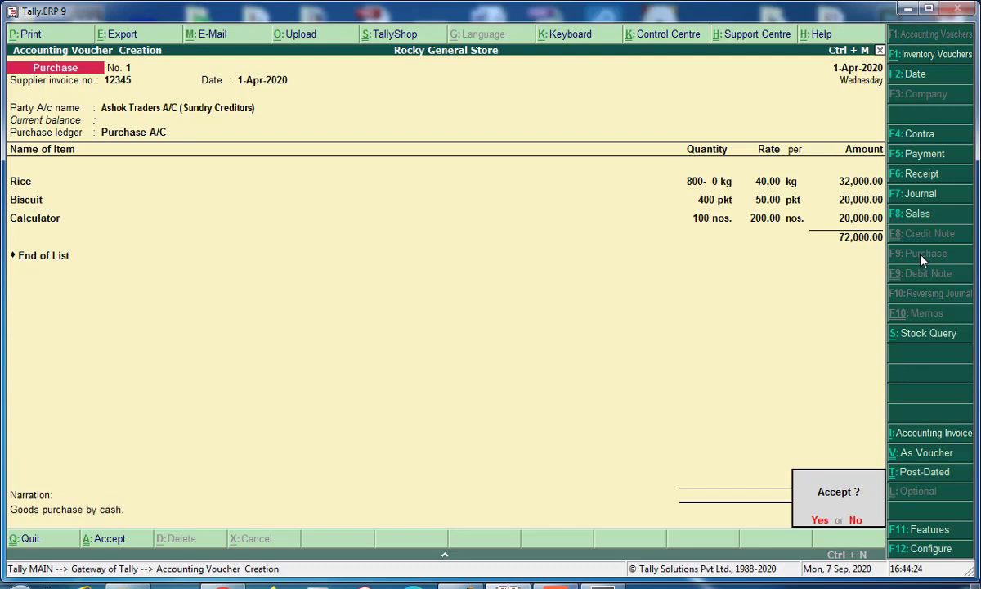
key("Return")
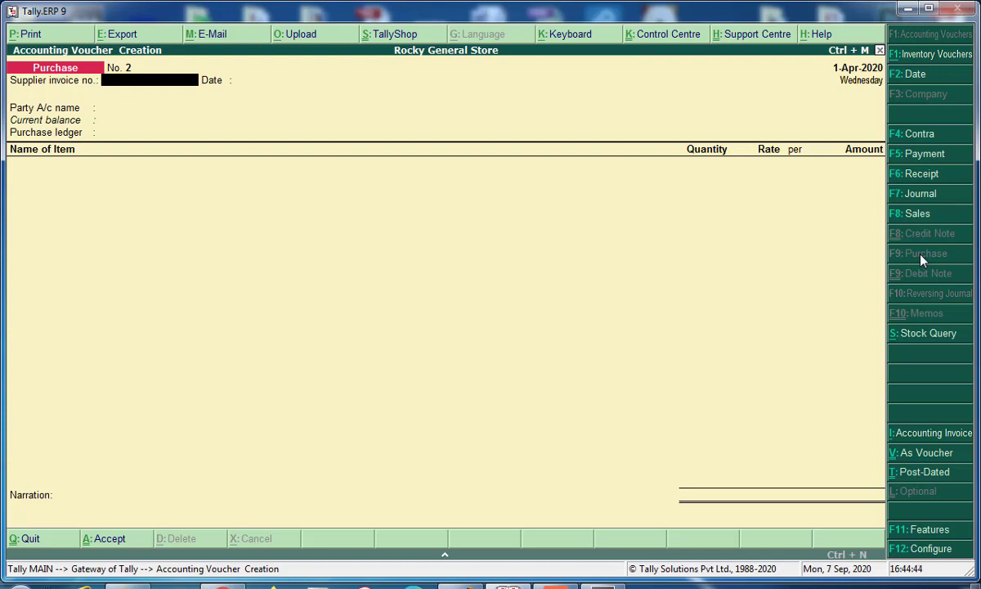
Step: Switch the second purchase entry to voucher mode and enter supplier invoice number 2543, dated 1-Apr-2020
left_click(920, 455)
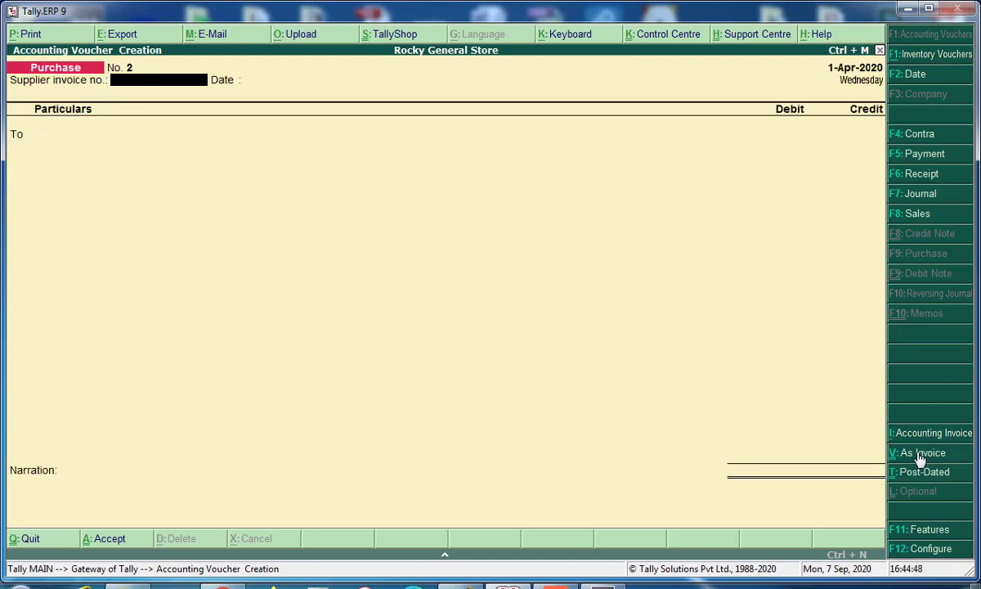
type("2543")
key("Return")
key("Return")
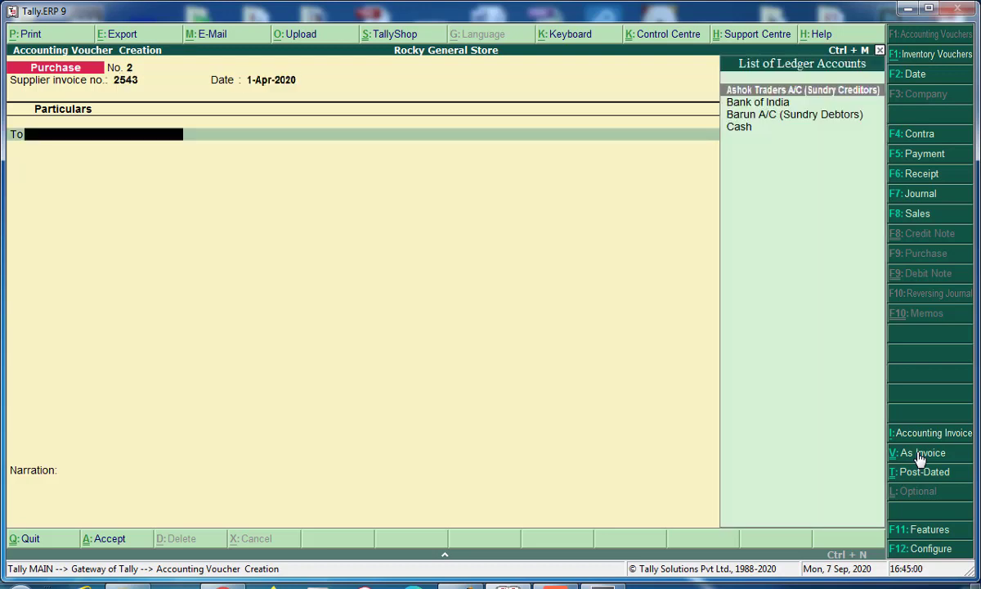
Step: Select Ashok Traders A/C (Sundry Creditors) as the credited account and accept its supplier details with West Bengal as the state
key("Return")
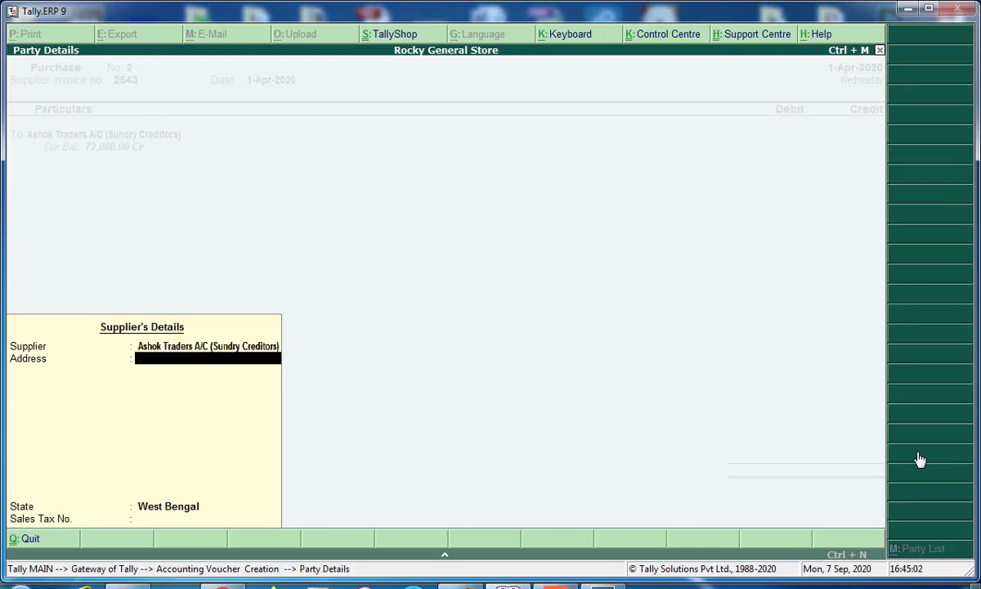
key("Return")
key("Return")
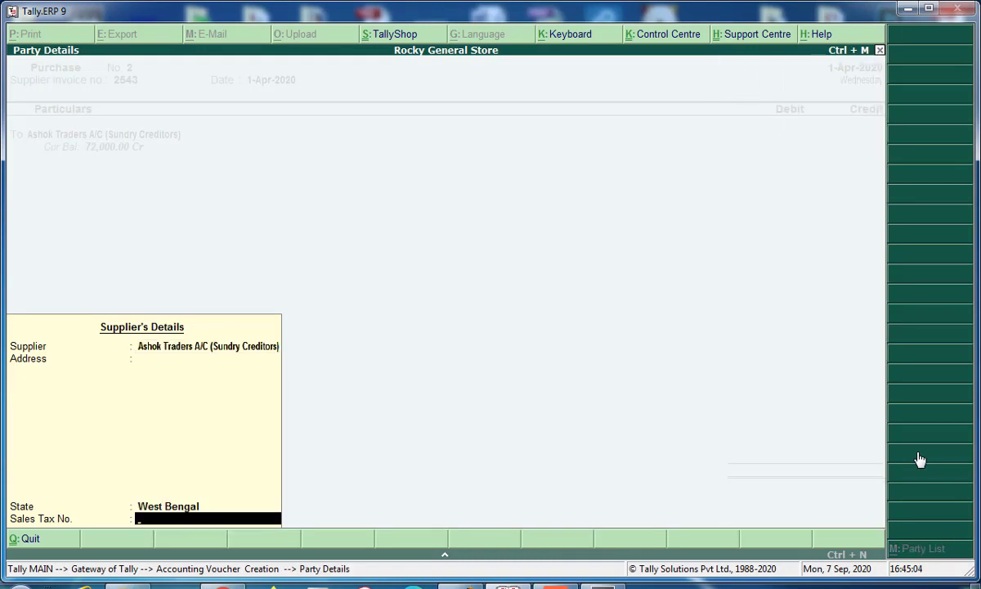
key("Return")
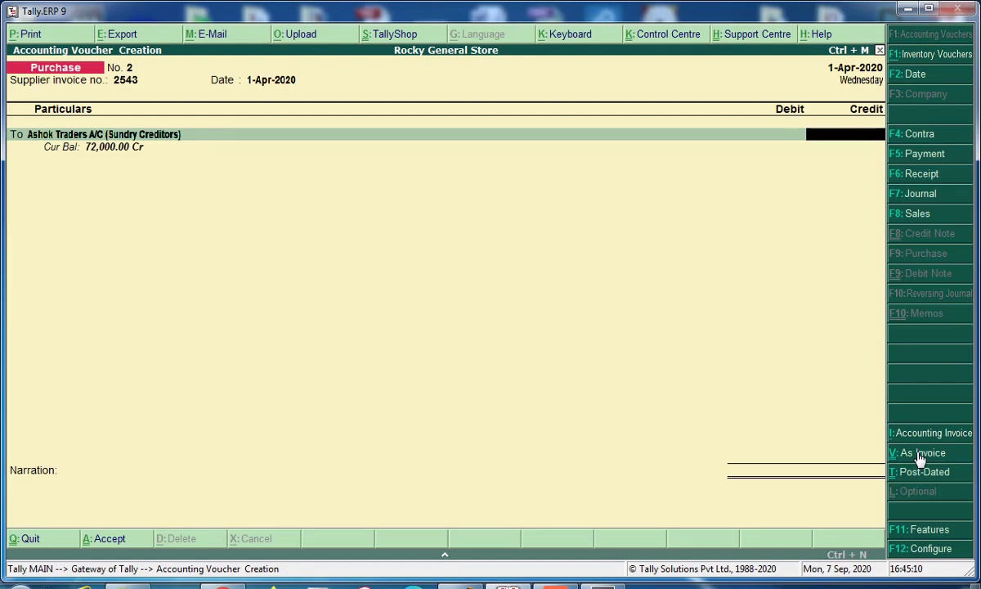
Step: Credit the supplier with 28,000 and debit Purchase A/C for the same amount, leaving the inventory allocations empty
type("28000")
key("Return")
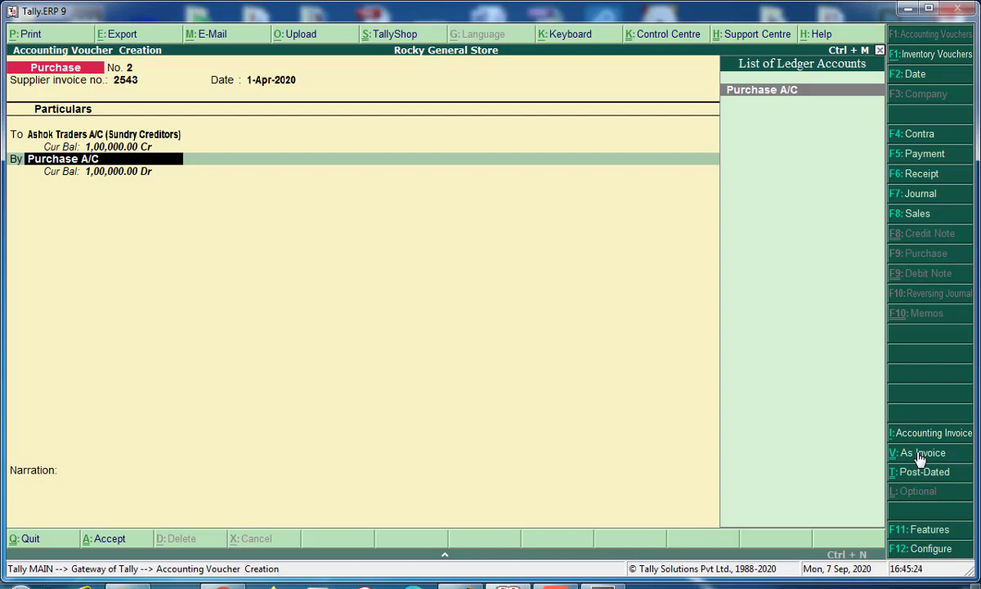
key("Return")
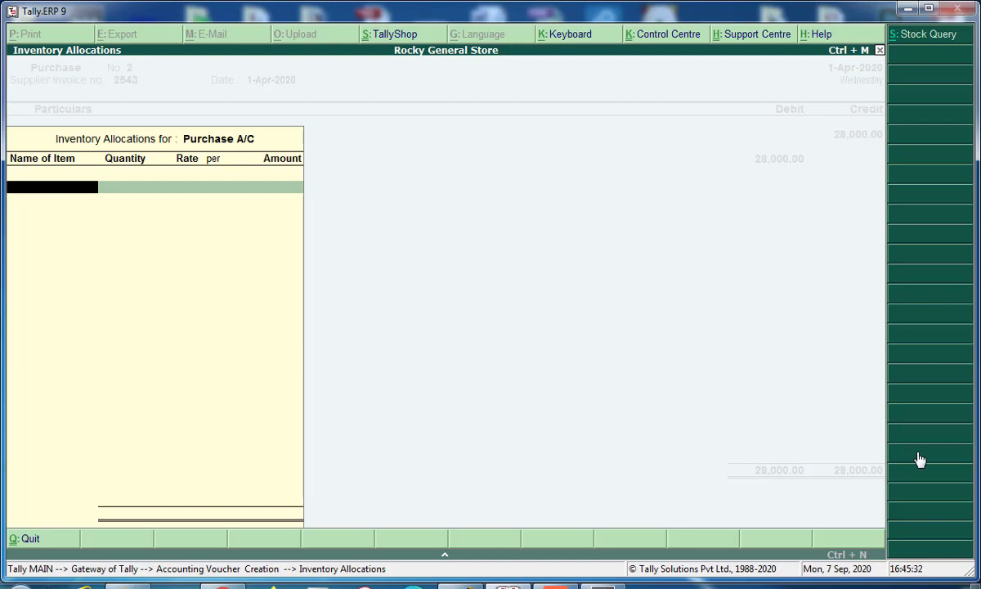
key("Escape")
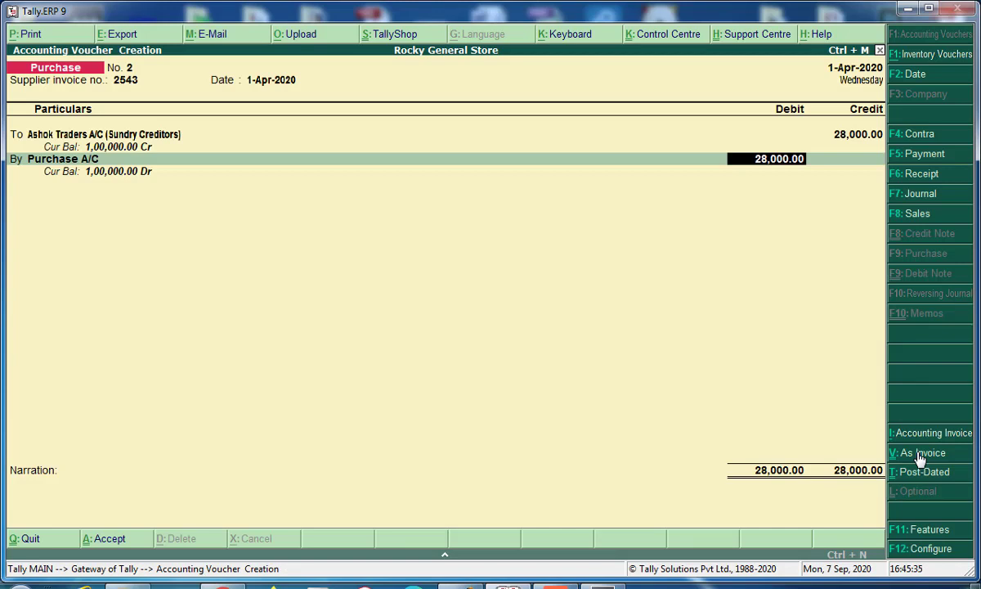
Step: Enter the narration "Goods purchase by cash." for the Ashok Traders purchase and save the voucher
key("Return")
type("Good")
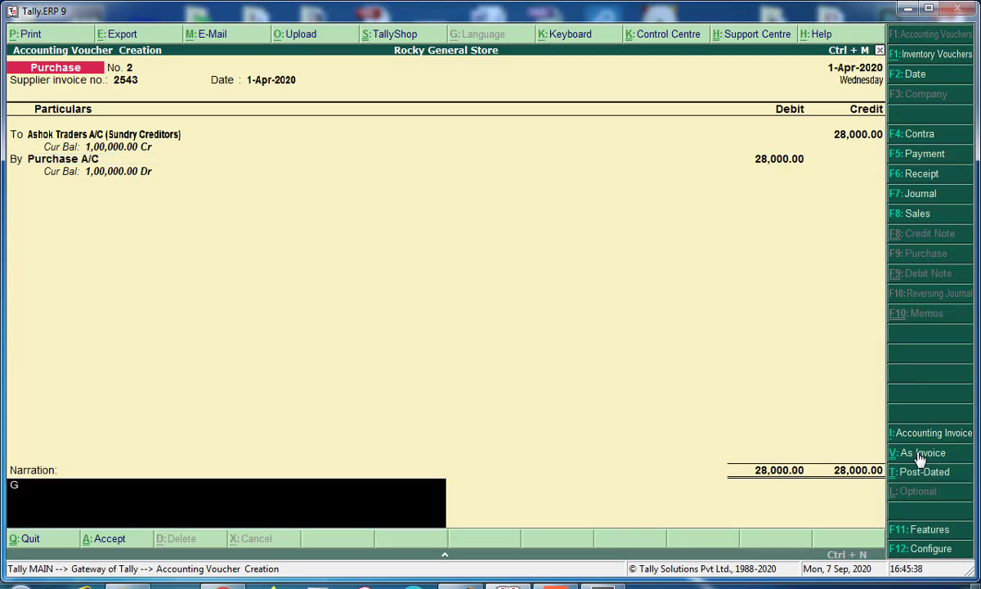
type("s purchase by cash.")
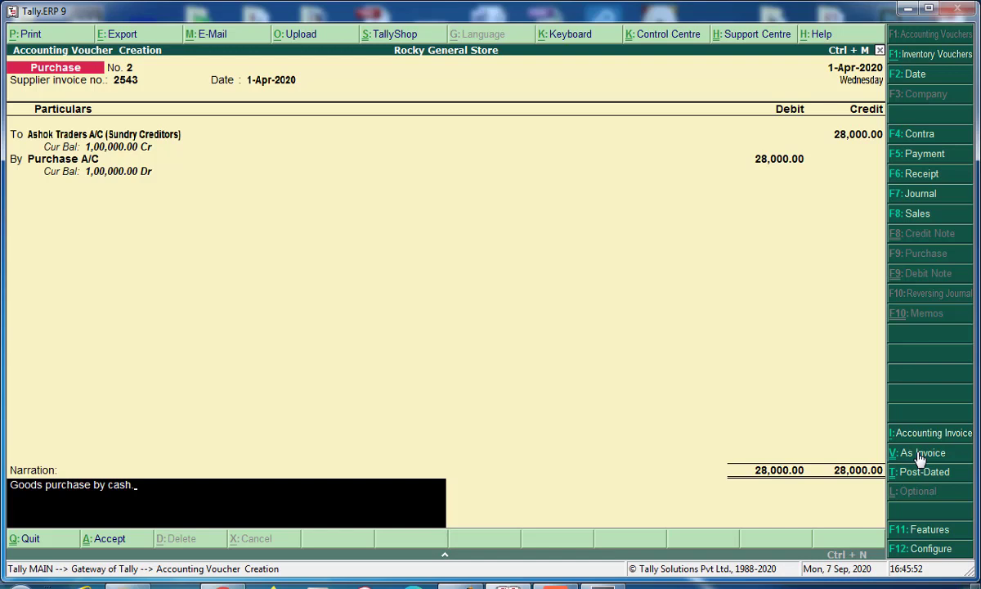
key("Return")
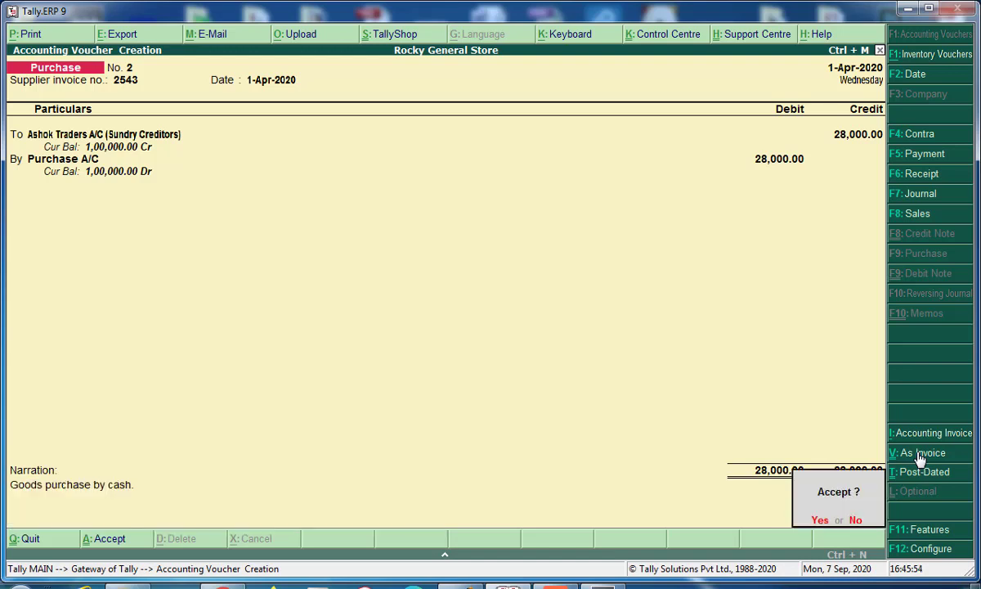
key("Return")
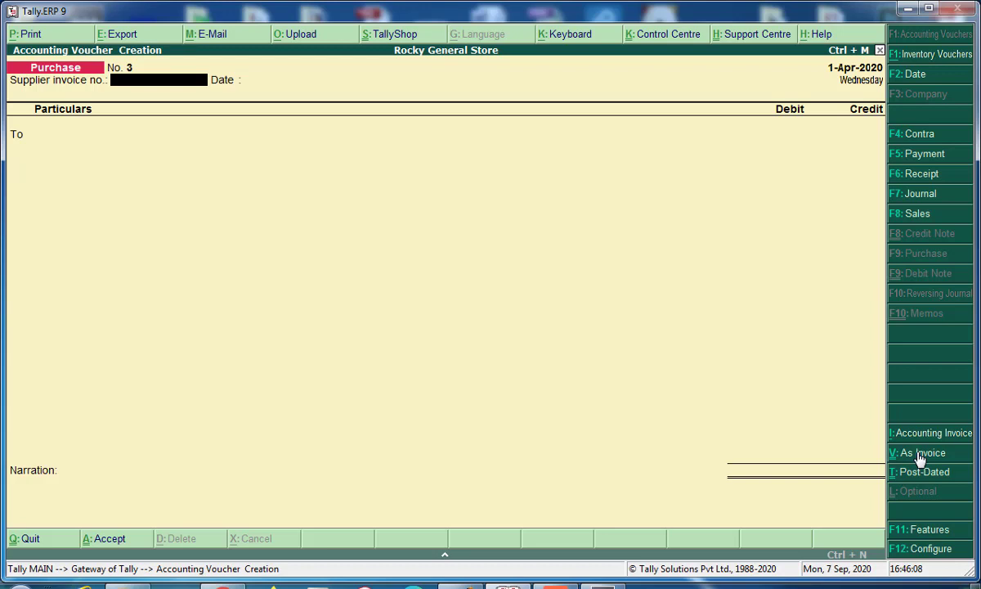
Step: Start a sales voucher with reference number 25463 and choose the sundry debtor's account as the party
left_click(919, 217)
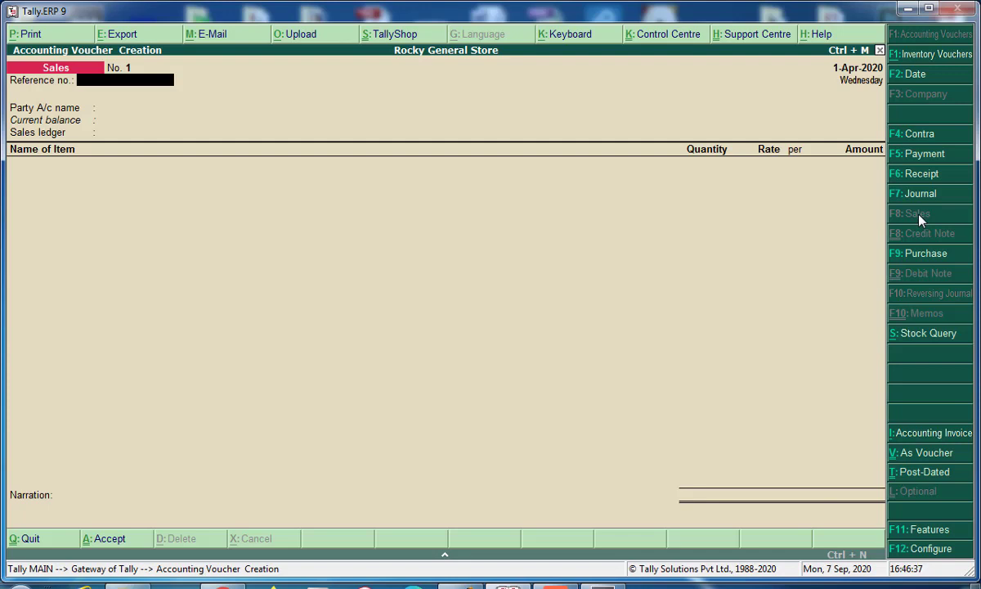
type("25463")
key("Return")
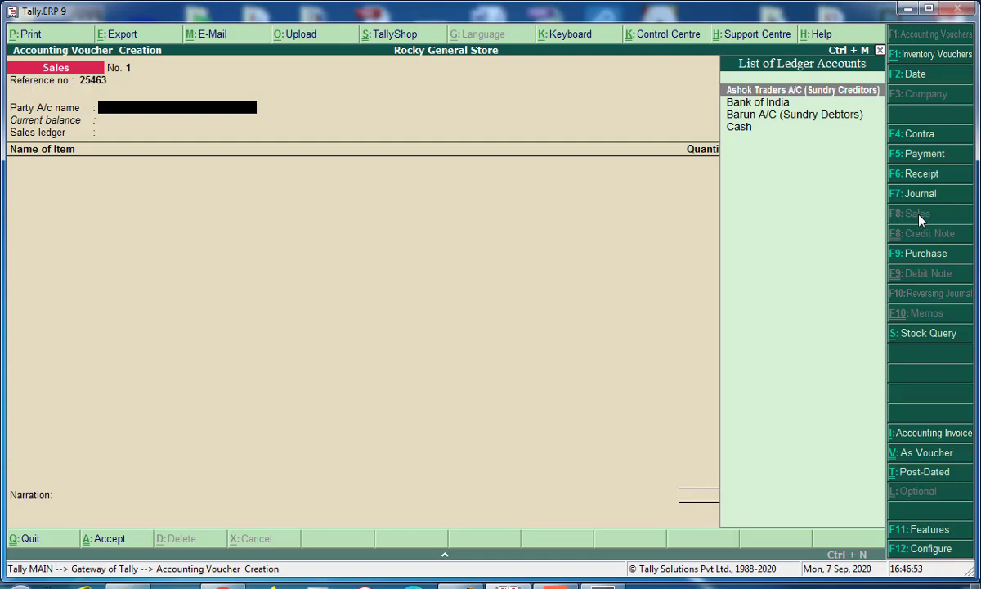
key("Down")
key("Down")
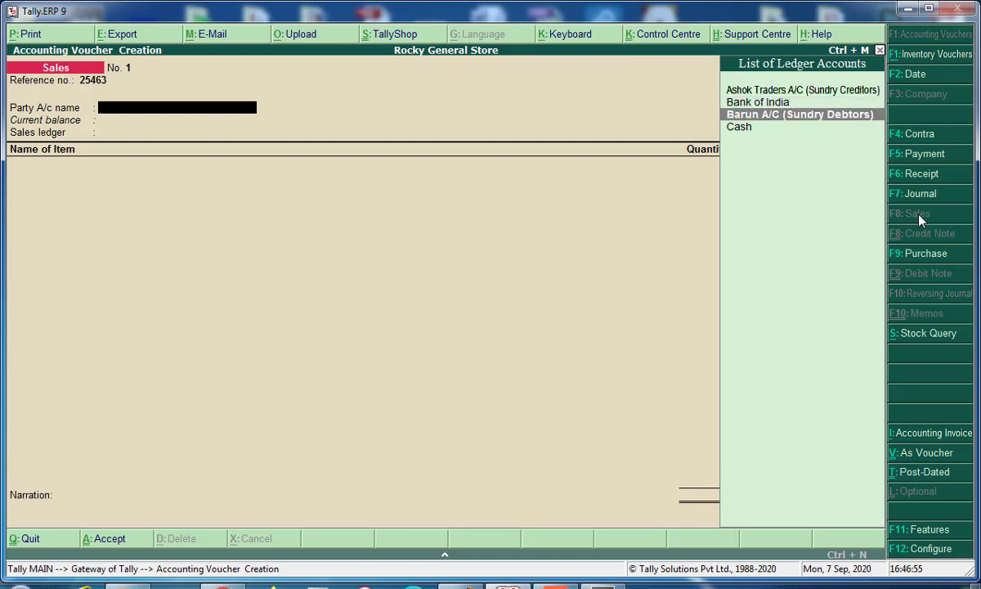
key("Return")
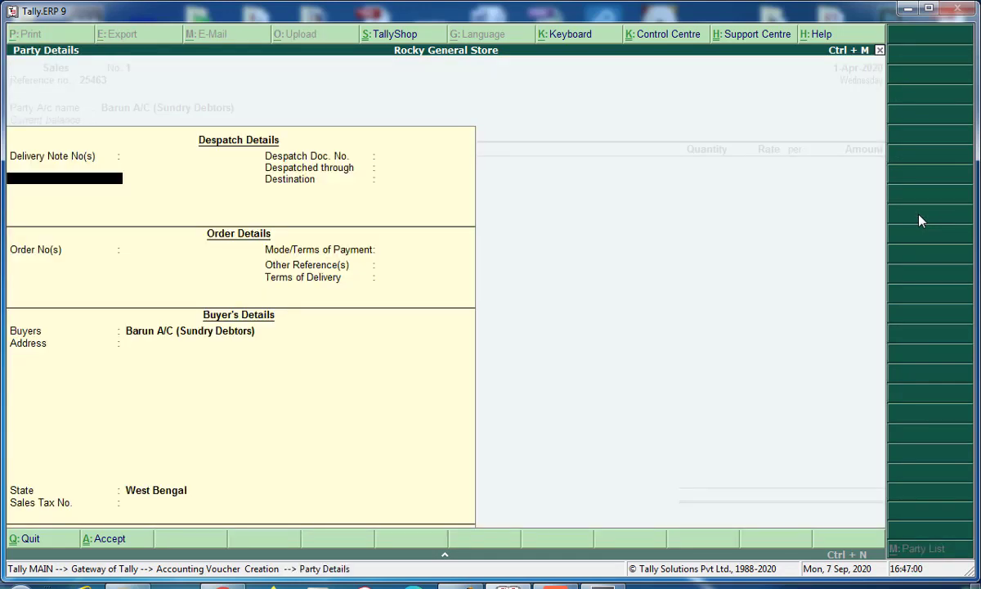
Step: Leave the despatch and order details blank, accept the buyer's details, and choose Sales A/C as the sales ledger
key("Return")
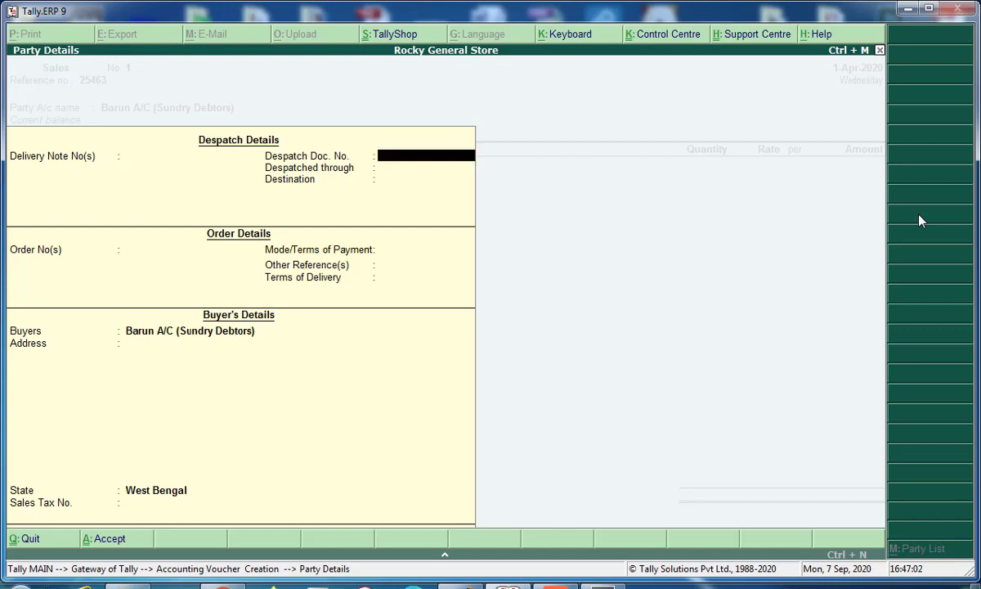
key("Return")
key("Return")
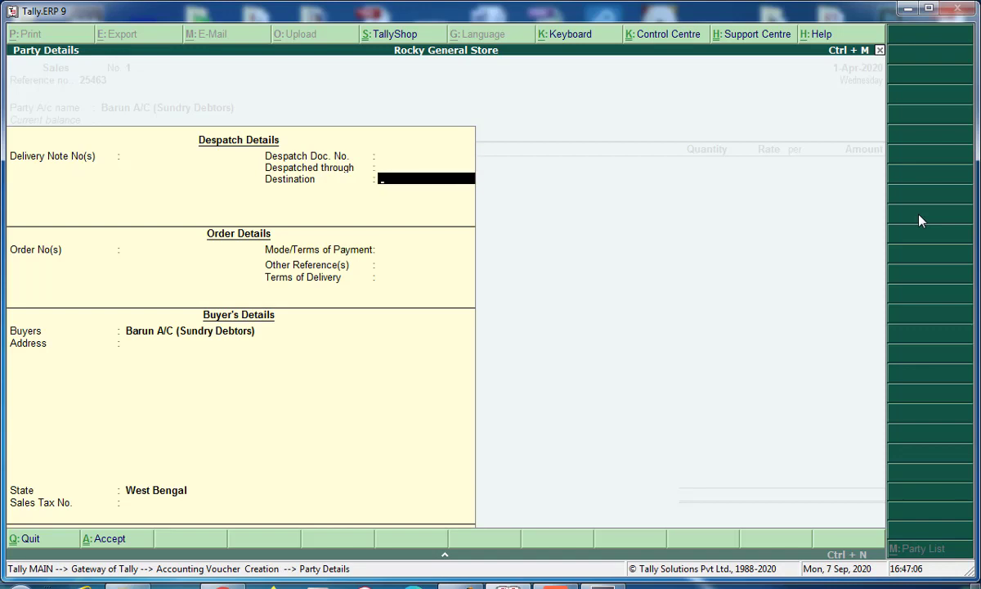
key("Return")
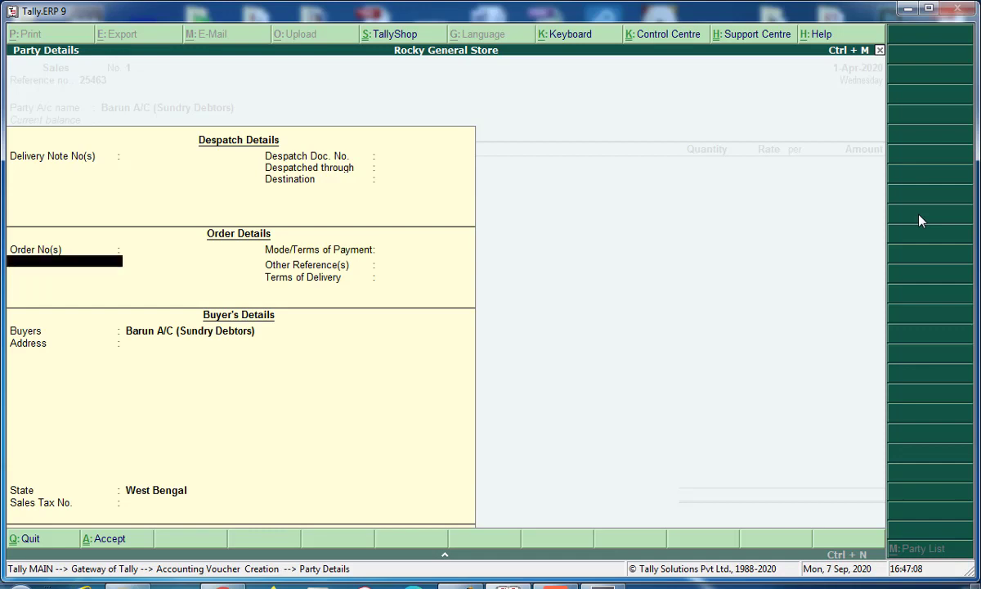
key("Return")
key("Return")
key("Return")
key("Return")
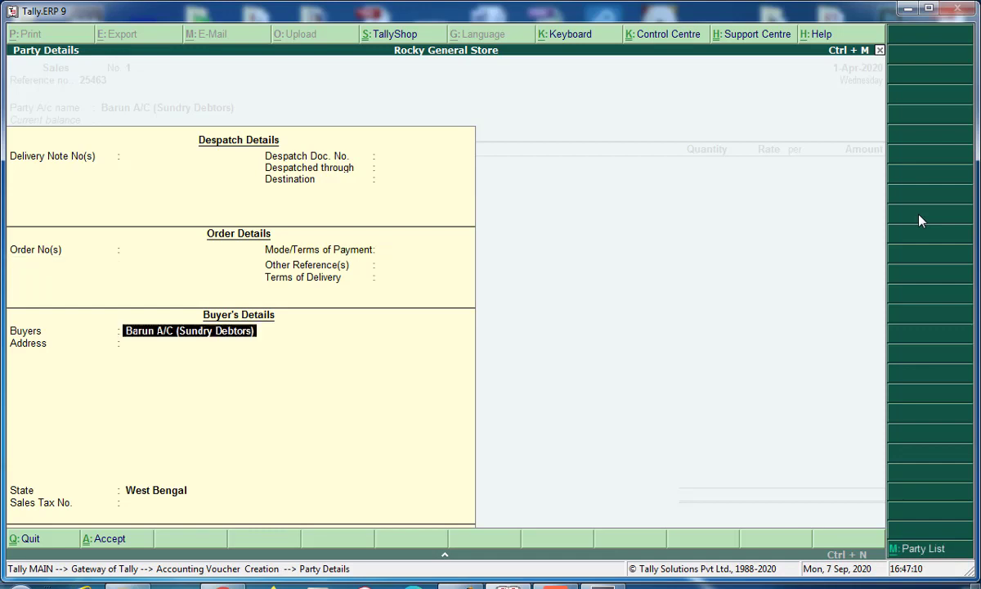
key("Return")
key("Return")
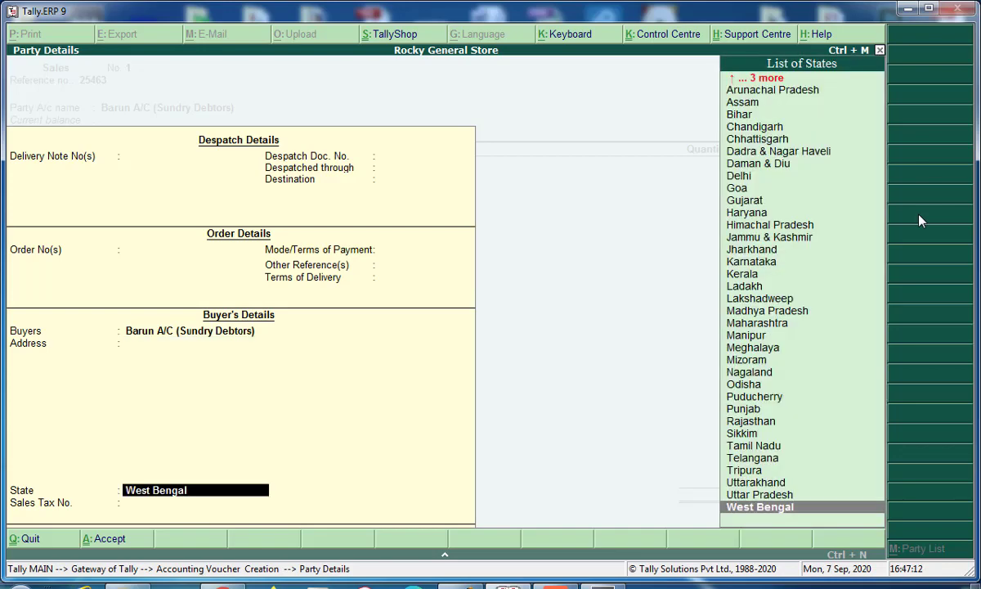
key("Return")
key("Return")
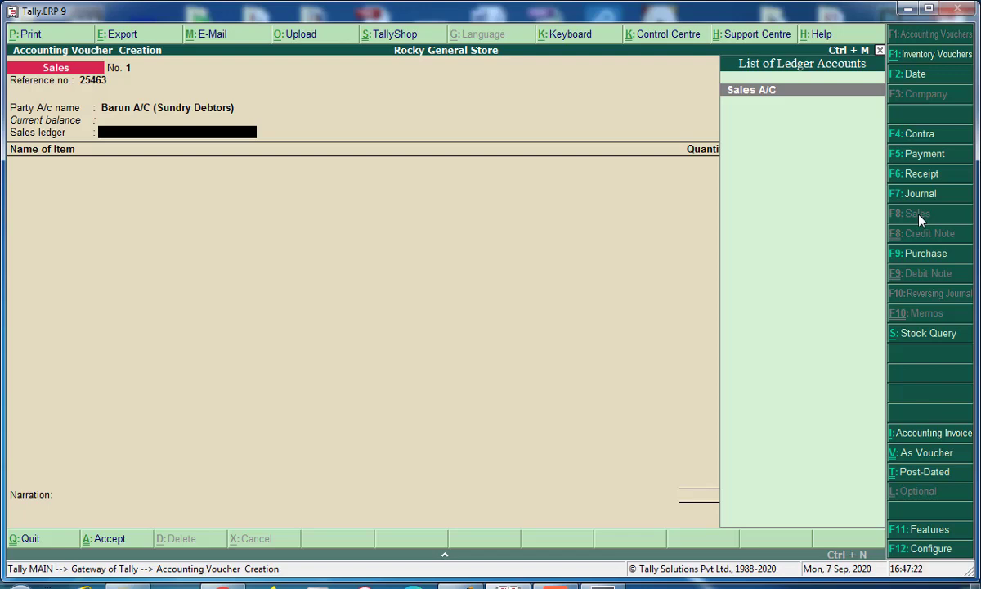
key("Return")
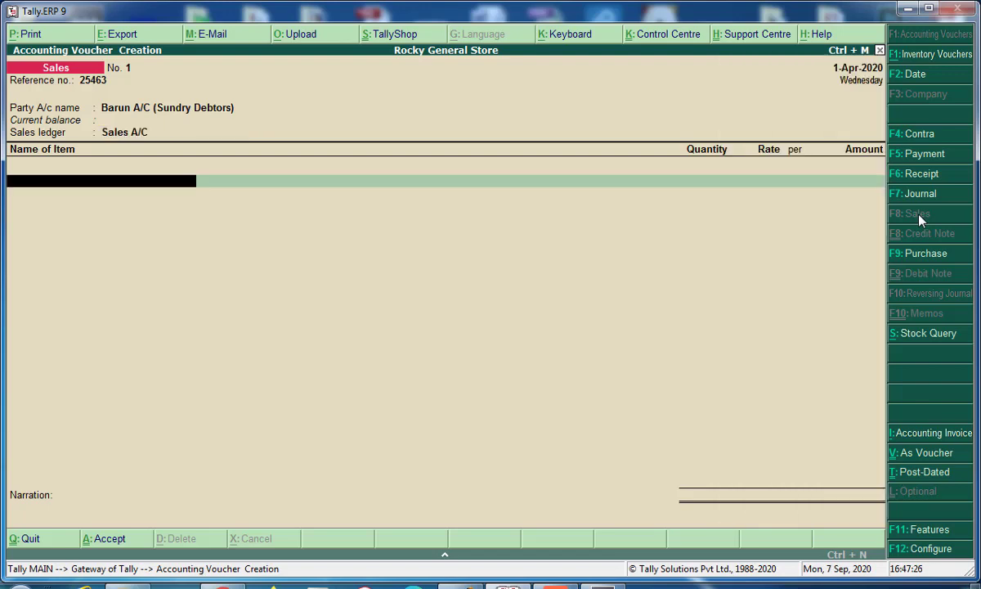
Step: Add the stock item Rice to the sale with a quantity of 20 kg at a rate of 45 per kg
type("Ri")
key("Return")
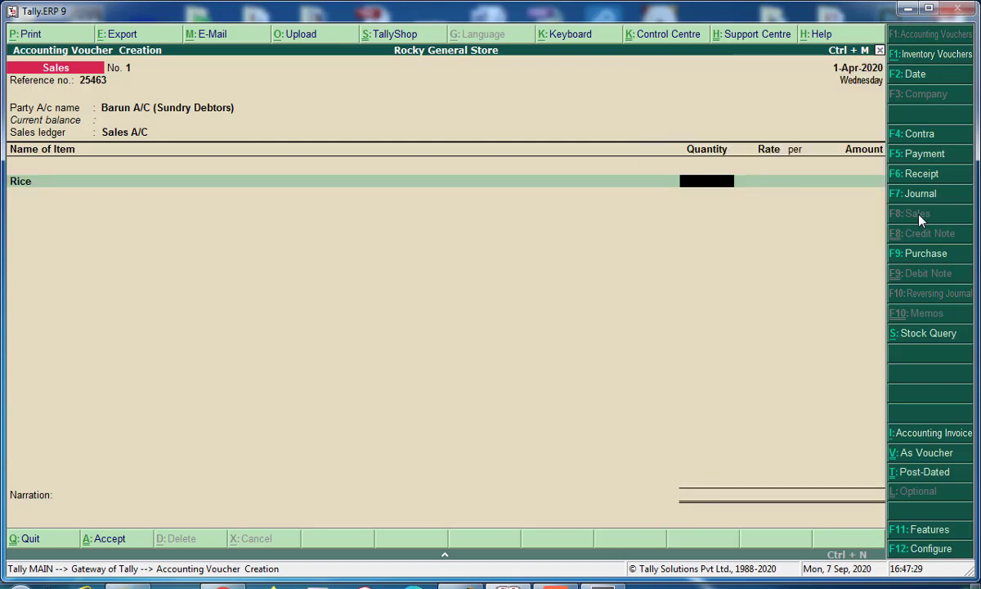
type("20")
key("Return")
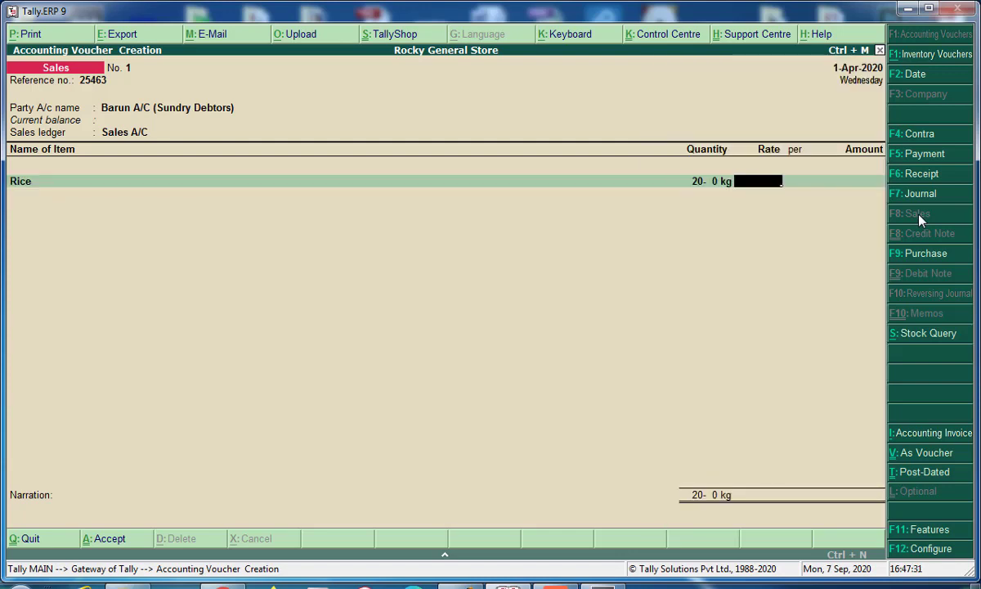
type("45")
key("Return")
key("Return")
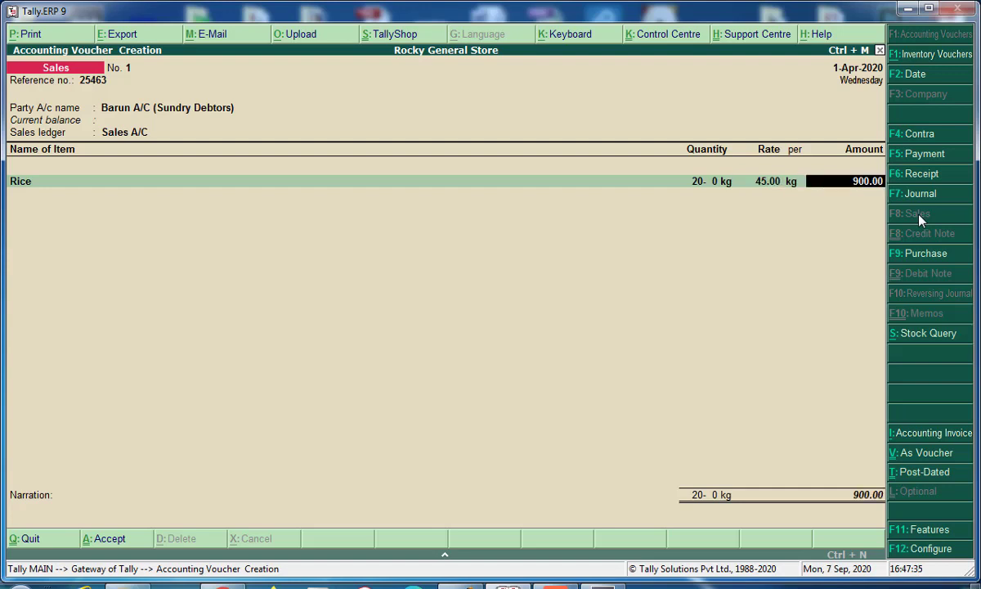
key("Return")
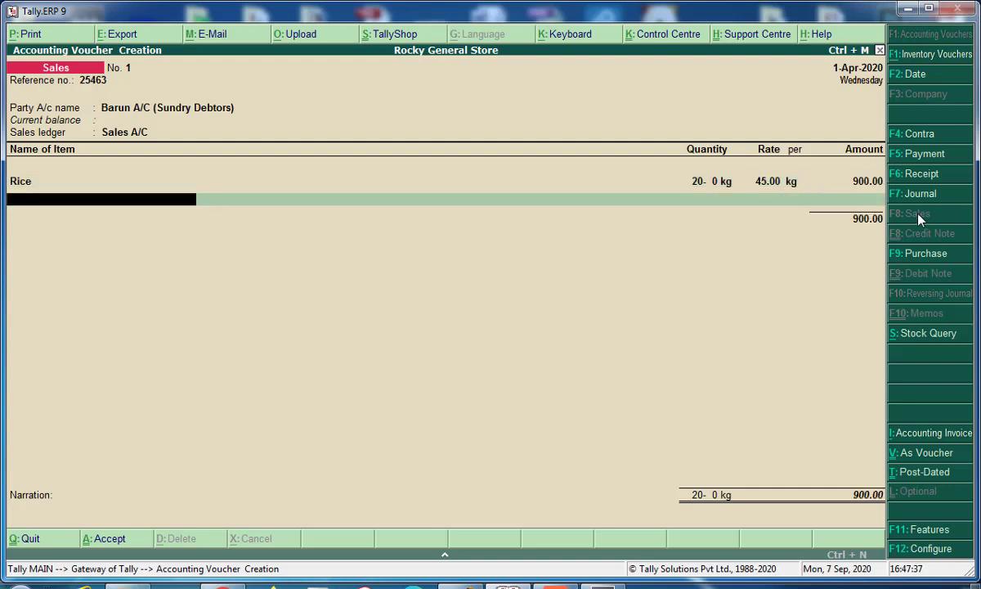
Step: Add the stock item Biscuit to the sale with a quantity of 4 pkt at a rate of 60 per pkt
type("Bi")
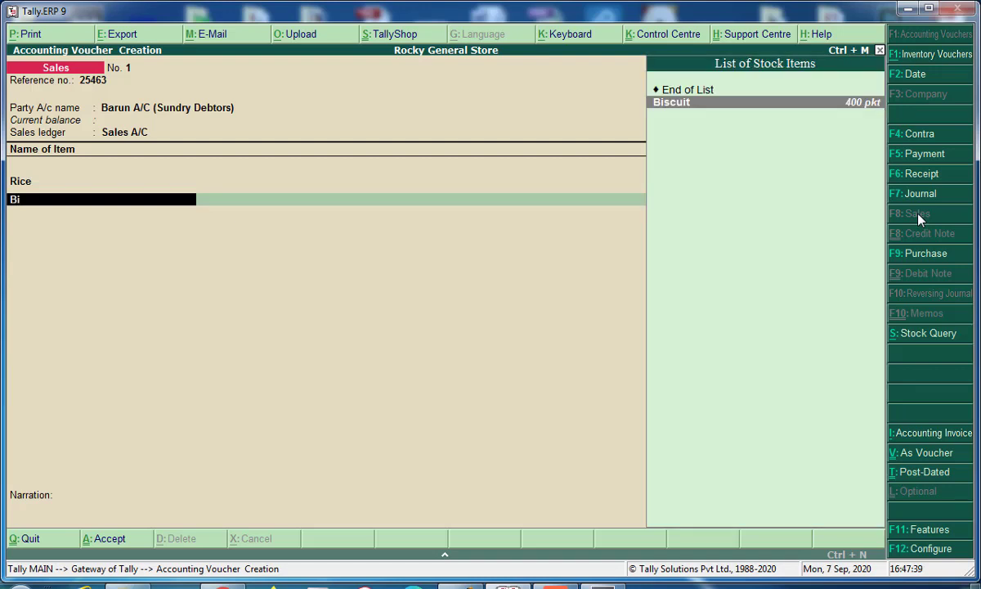
key("Return")
type("4")
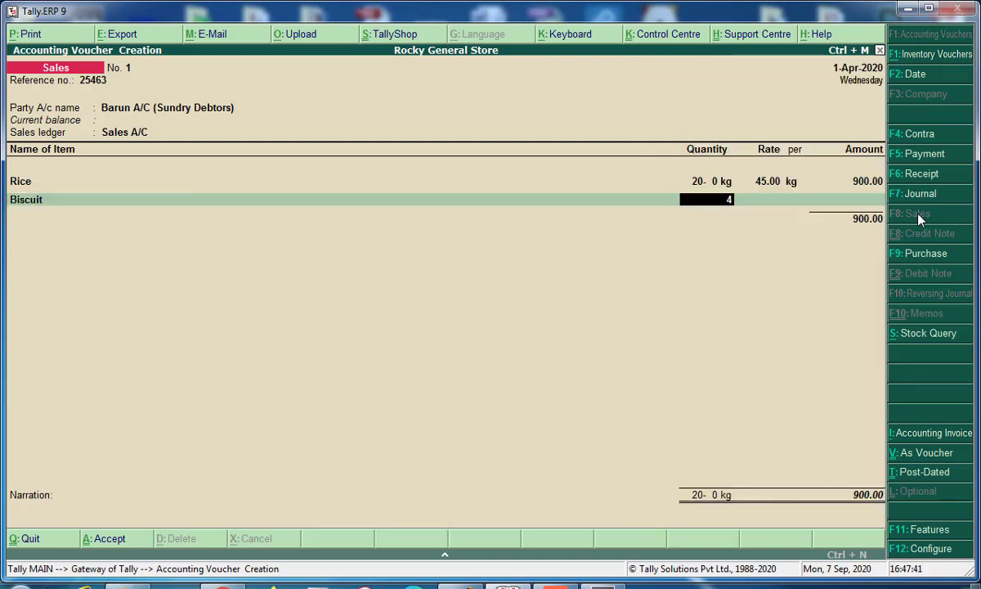
key("Return")
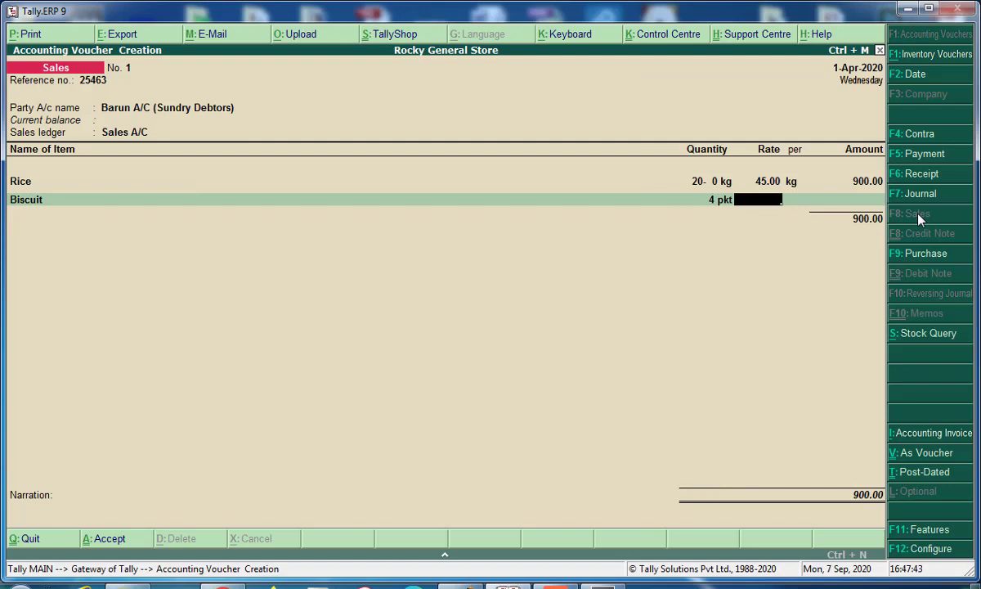
type("60")
key("Return")
key("Return")
key("Return")
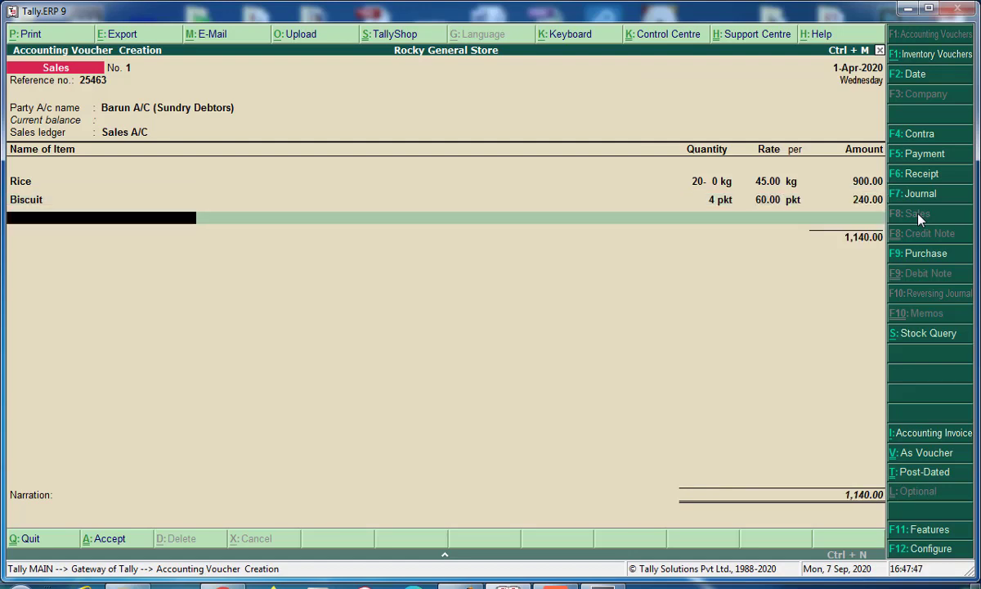
Step: Add the stock item Calculator to the sale with a quantity of 1 nos. at a rate of 250, and end the item list
type("Ca")
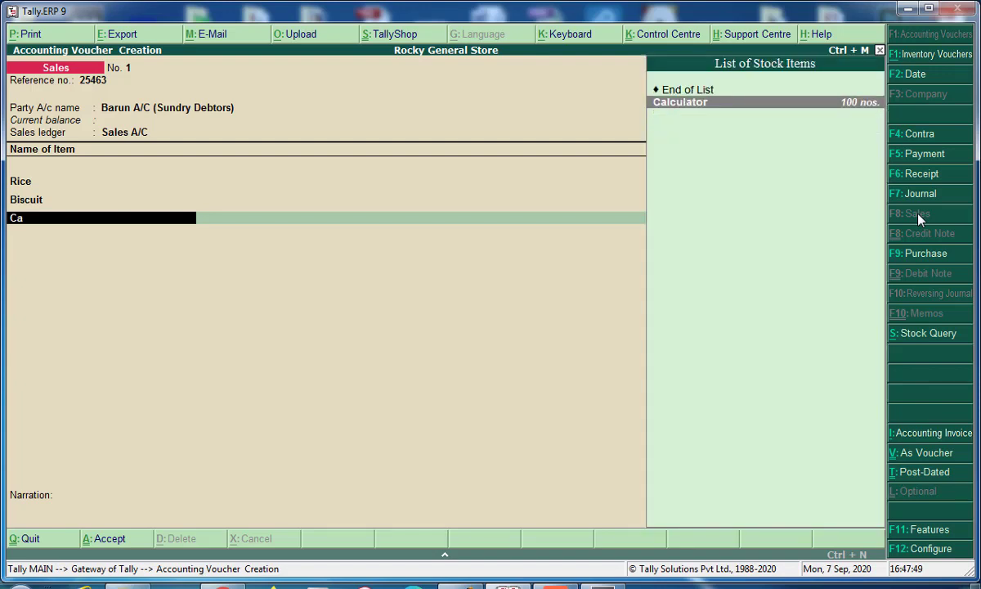
key("Return")
type("1")
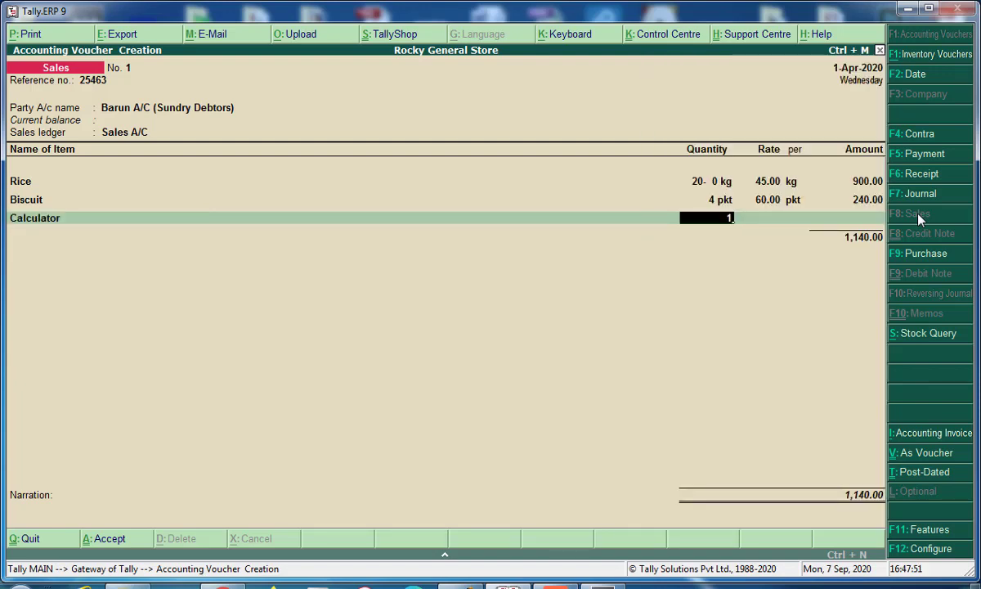
key("Return")
type("250")
key("Return")
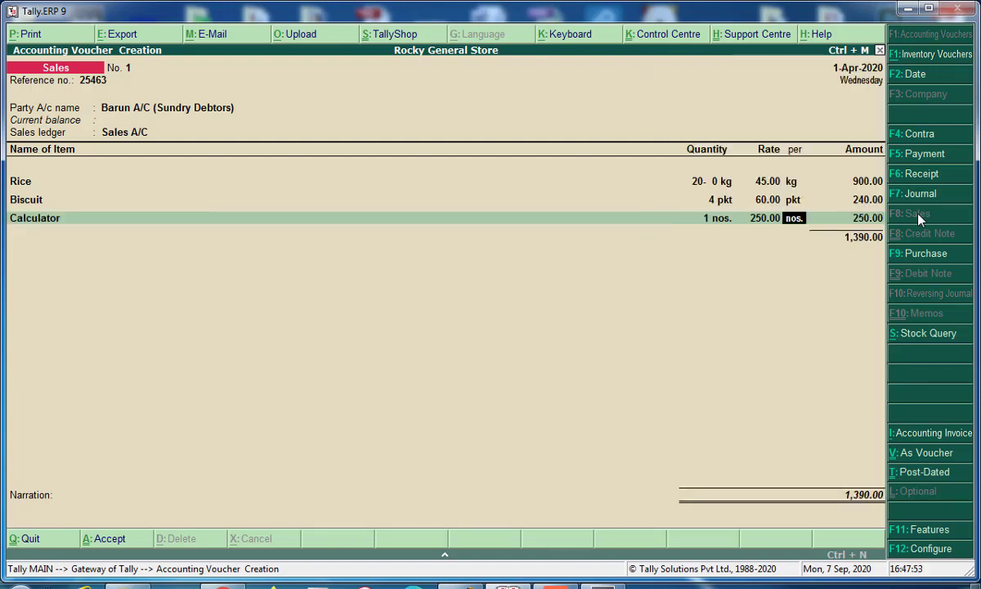
key("Return")
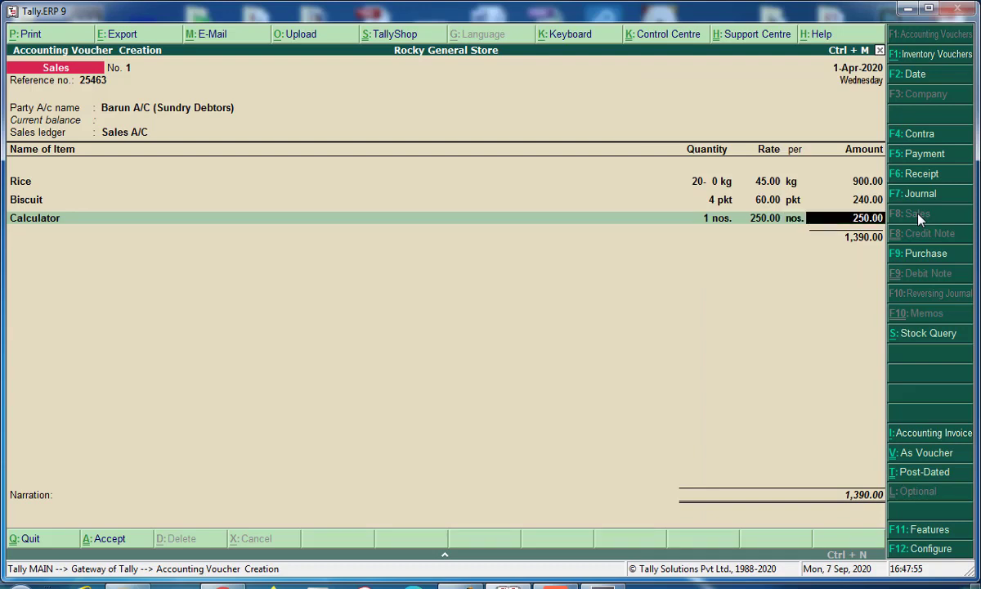
key("Return")
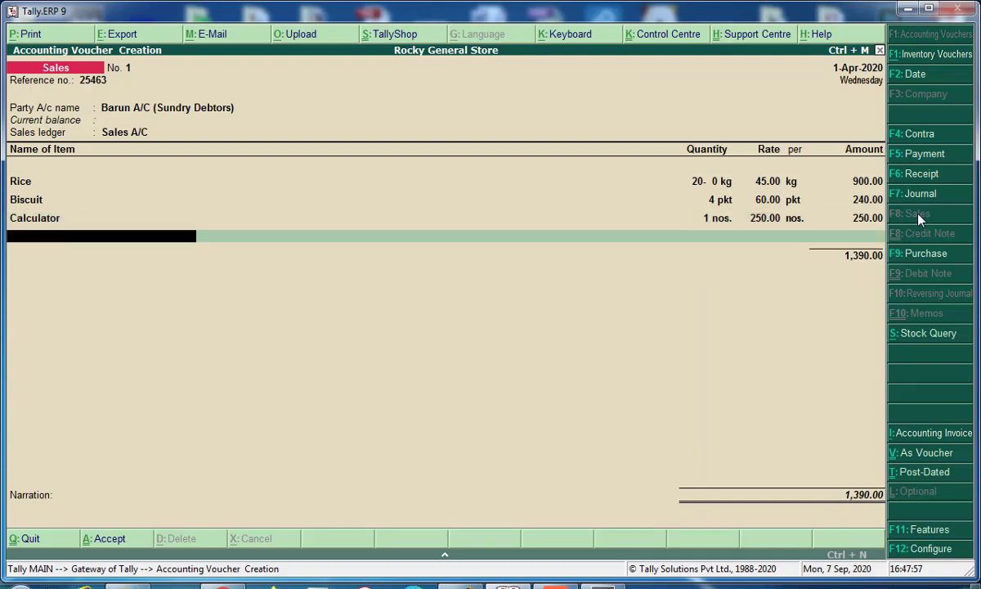
key("Return")
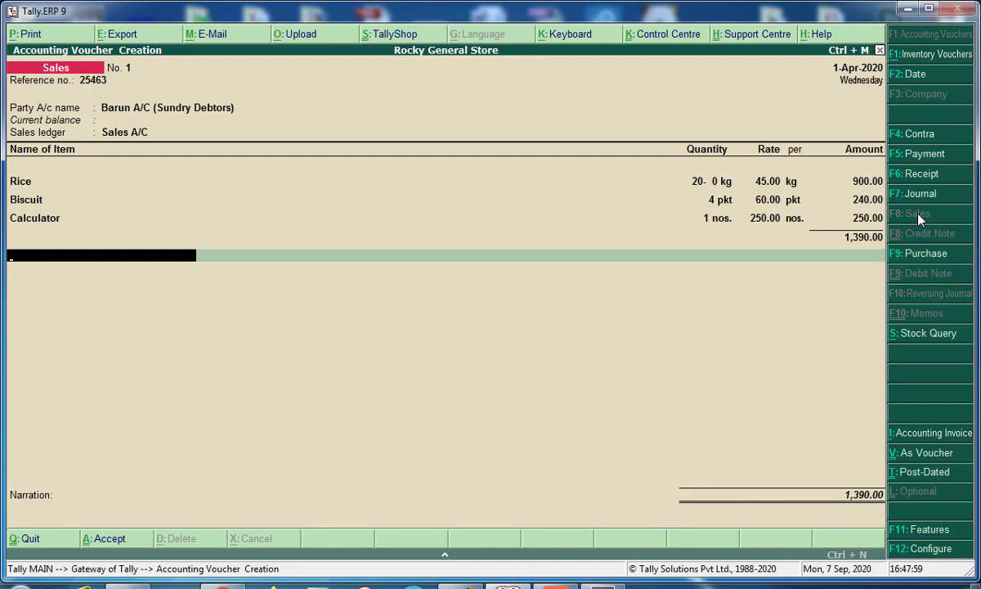
Step: Close the sale's item list, enter the narration "Goods sales by cash." and accept the sales voucher
key("Return")
key("Return")
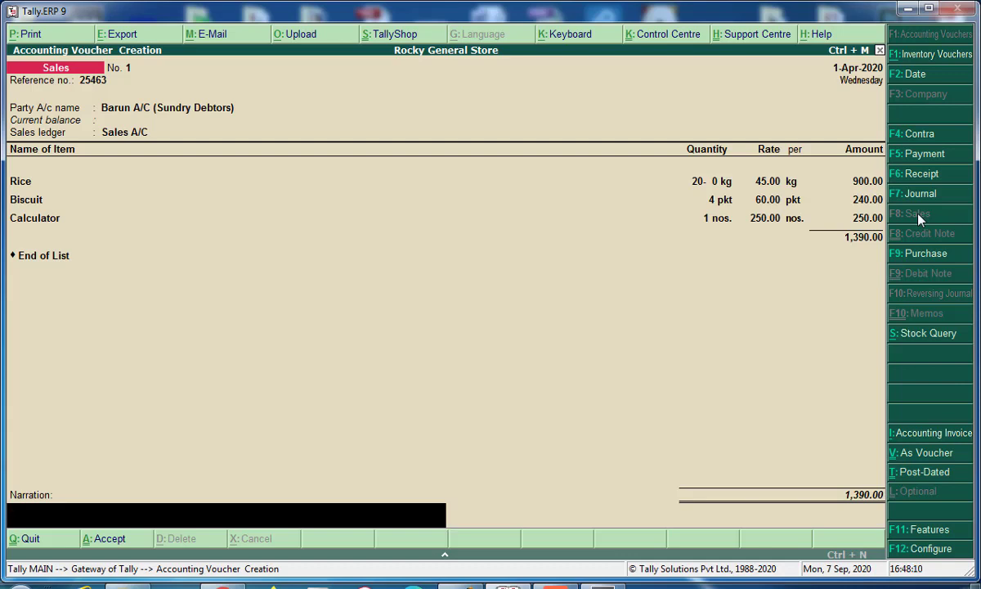
type("Goods sales by cash.")
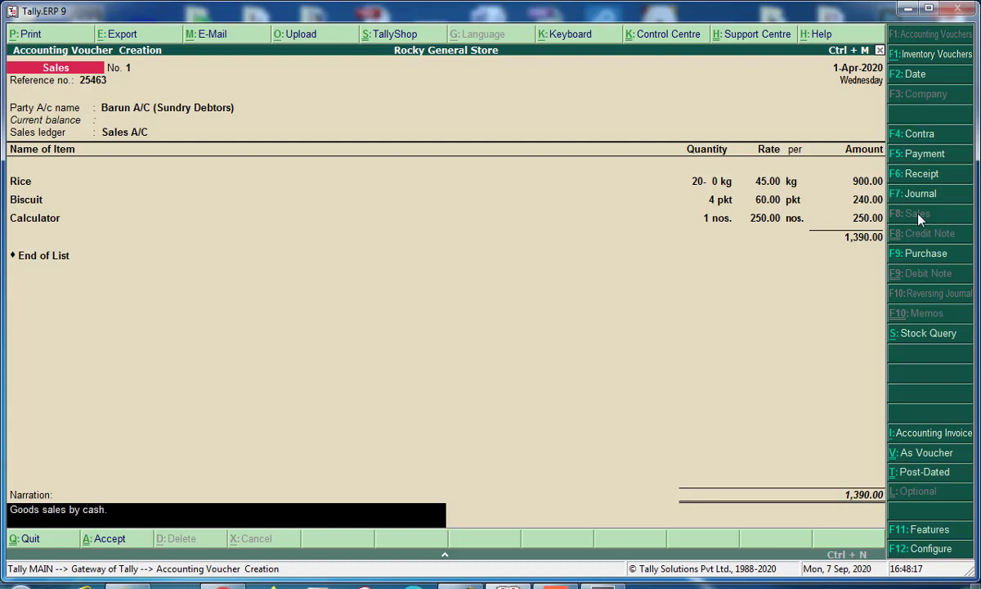
key("Return")
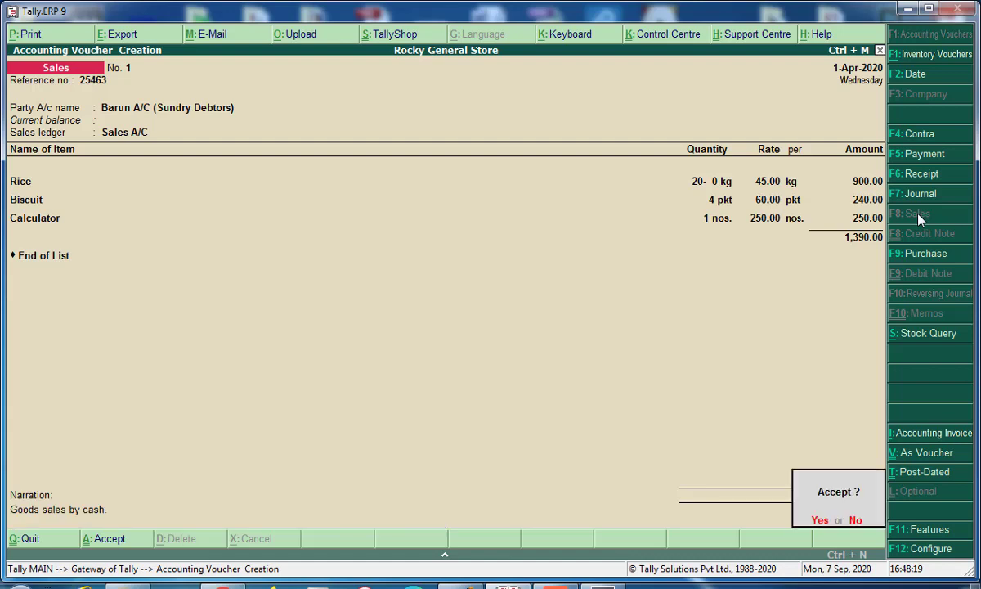
key("Return")
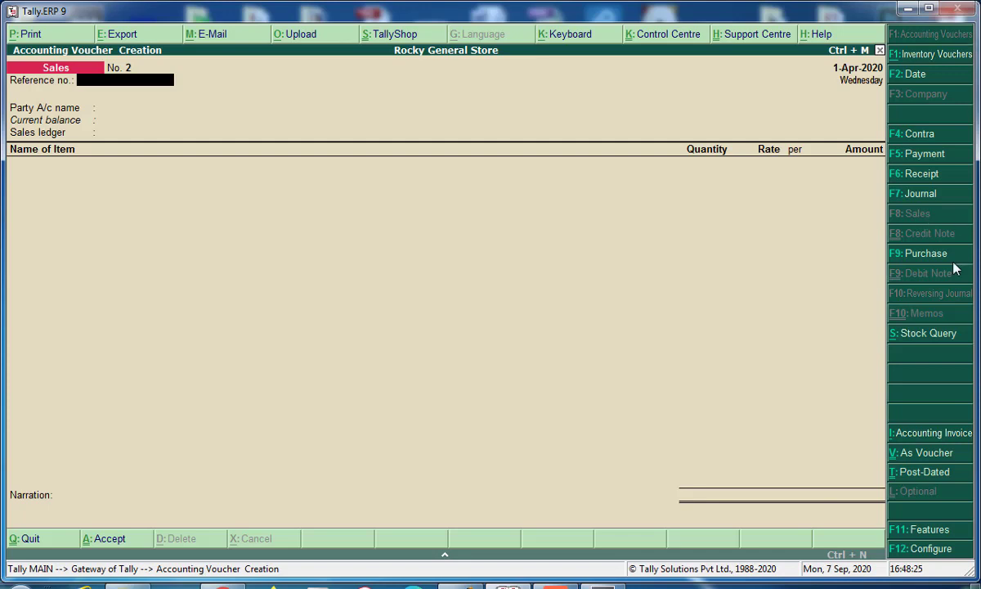
Step: Switch the new sales entry from invoice to voucher mode and set its reference number to 56325
left_click(917, 456)
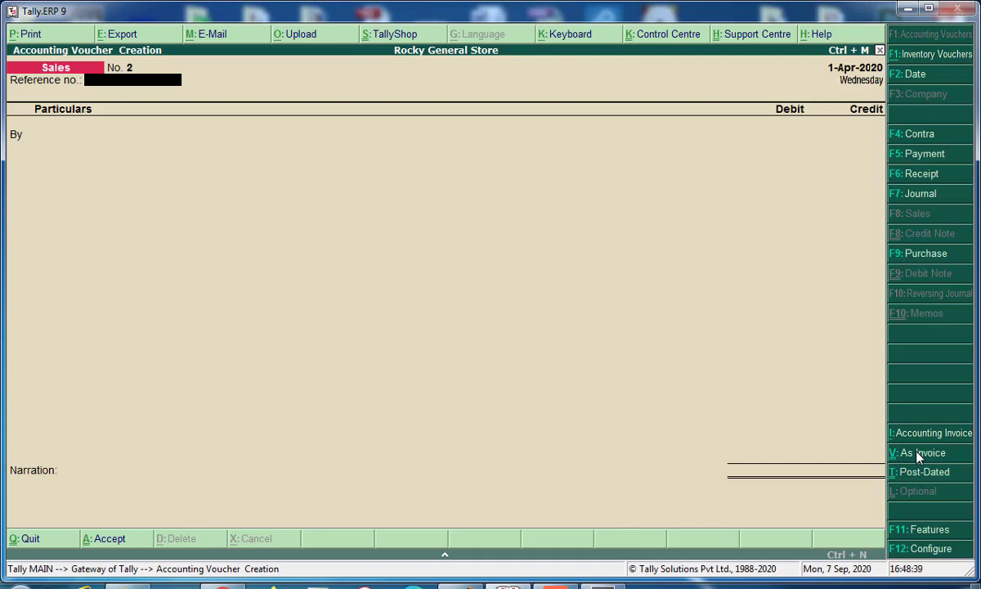
type("56325")
key("Return")
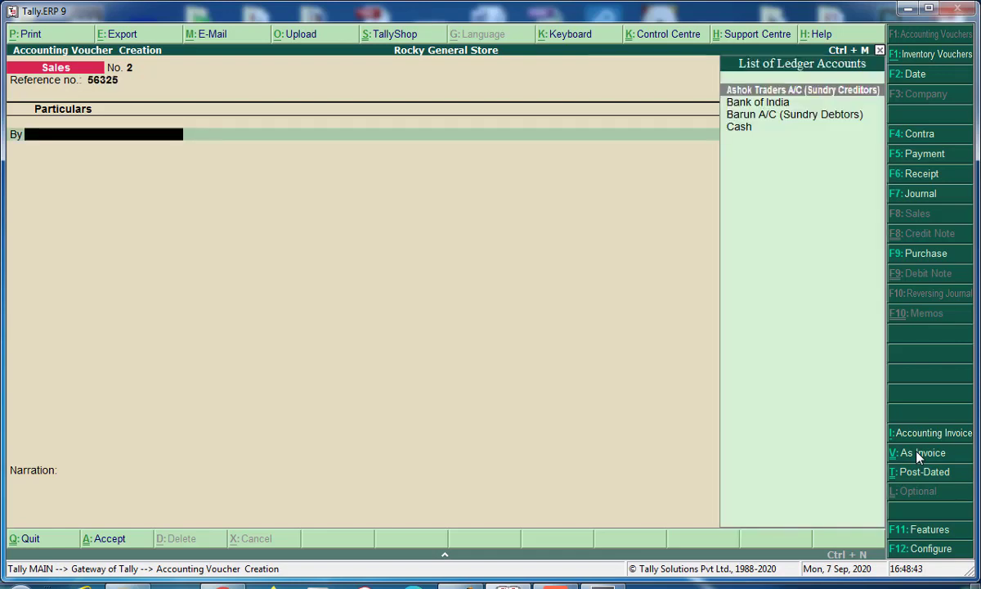
Step: Choose the customer's Sundry Debtors ledger as the debit account and accept the buyer's details as filled in
key("Down")
key("Down")
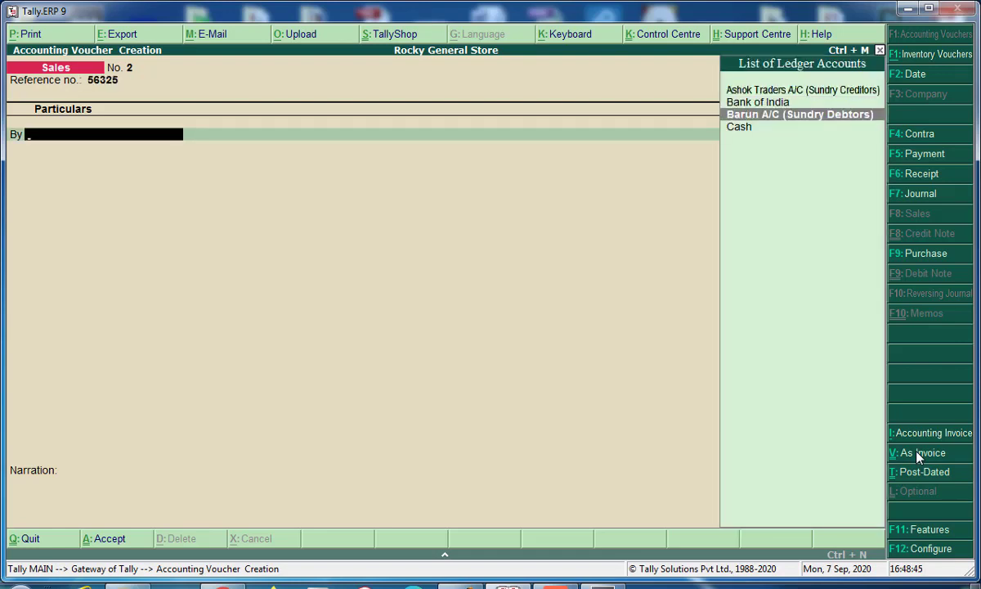
key("Return")
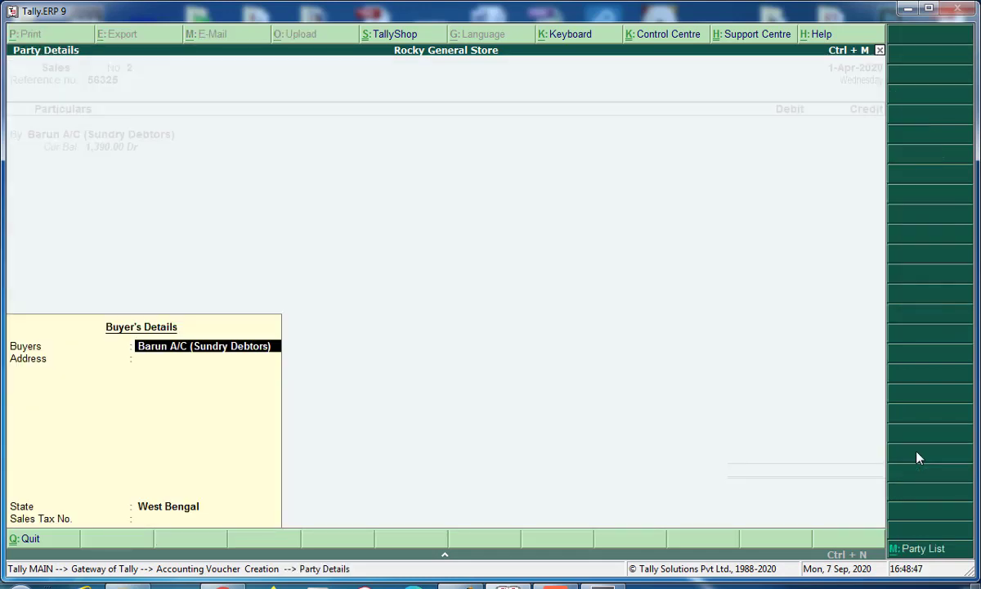
key("Return")
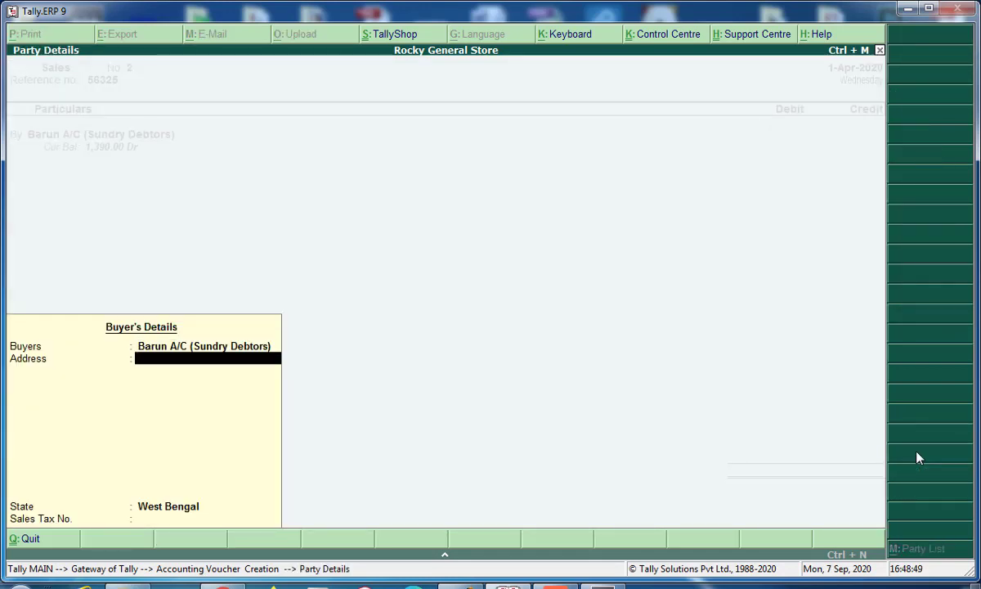
key("Return")
key("Return")
key("Return")
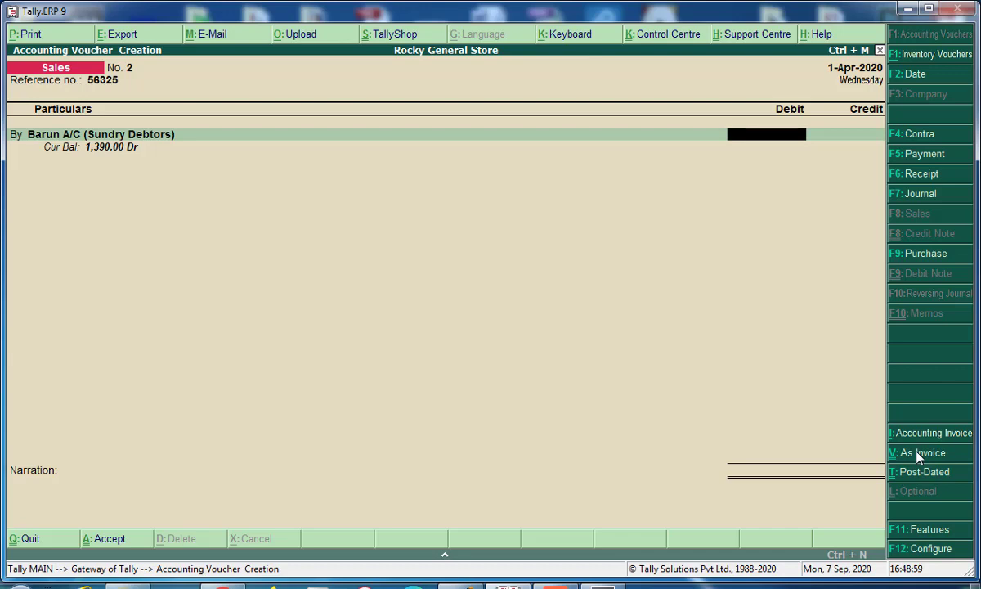
Step: Debit the customer's ledger with 3000 and credit Sales A/C with 3,000, leaving the inventory allocations empty
type("3000")
key("Return")
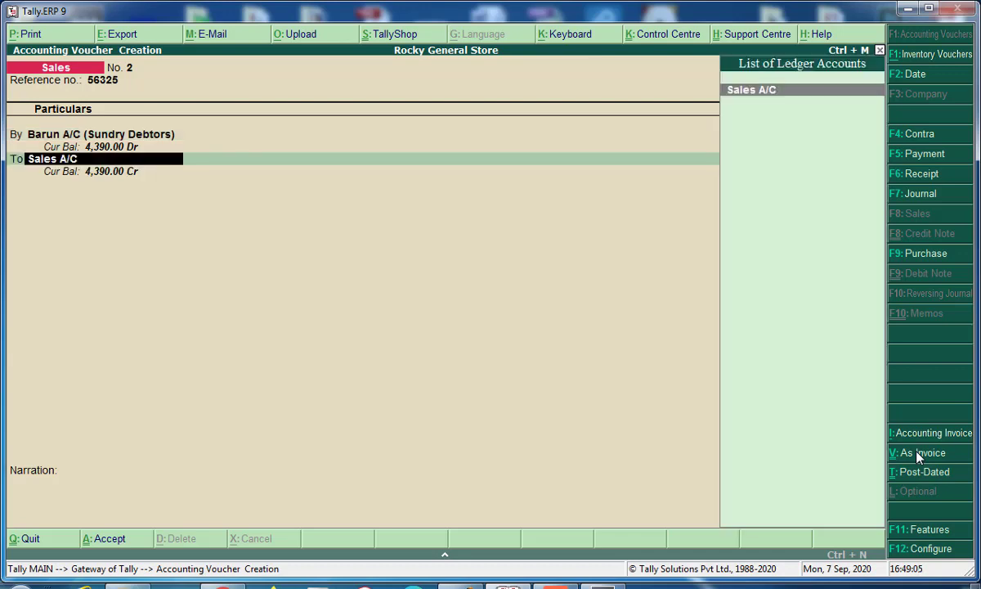
key("Return")
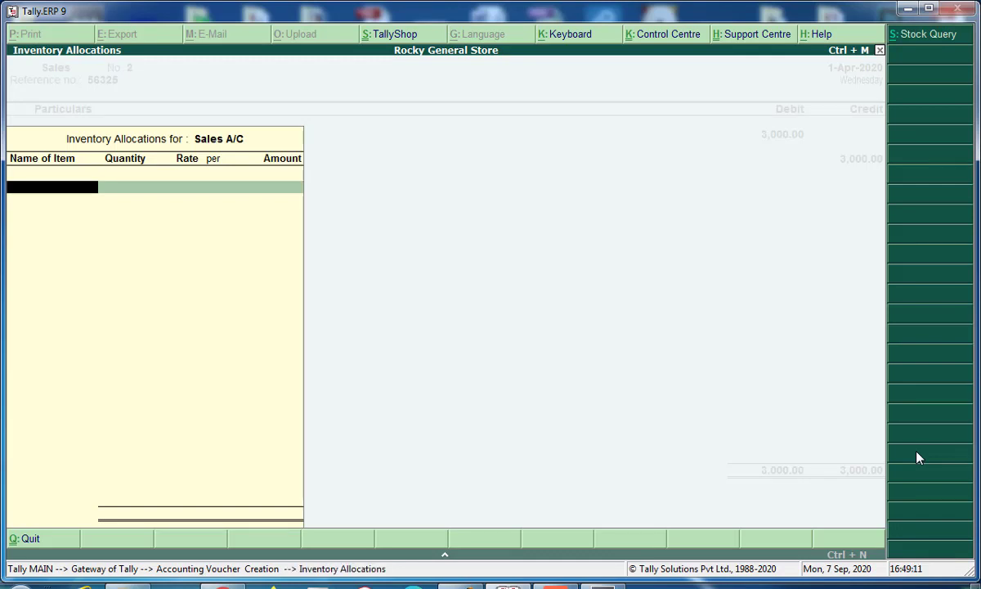
key("Escape")
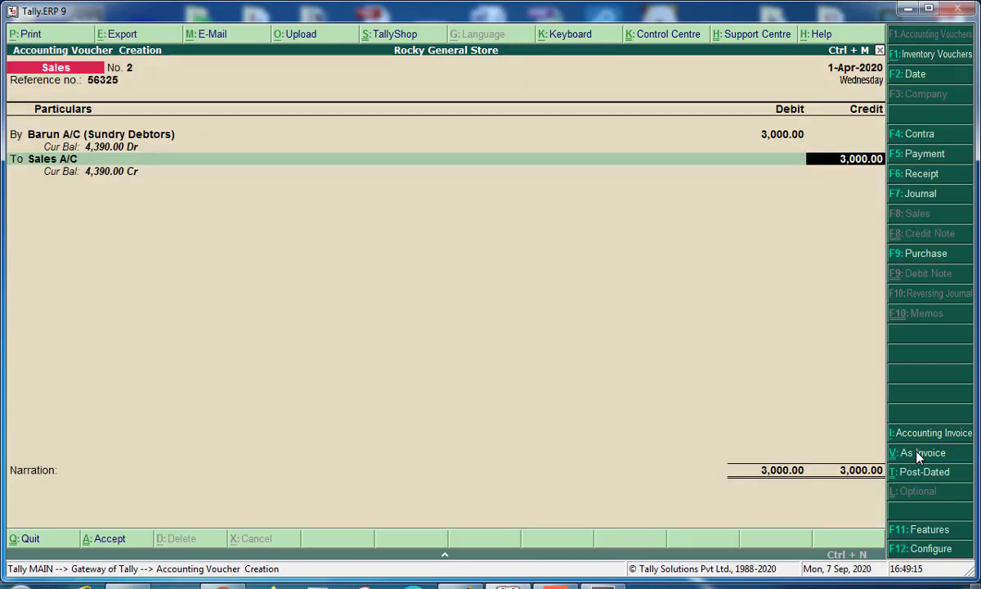
key("Return")
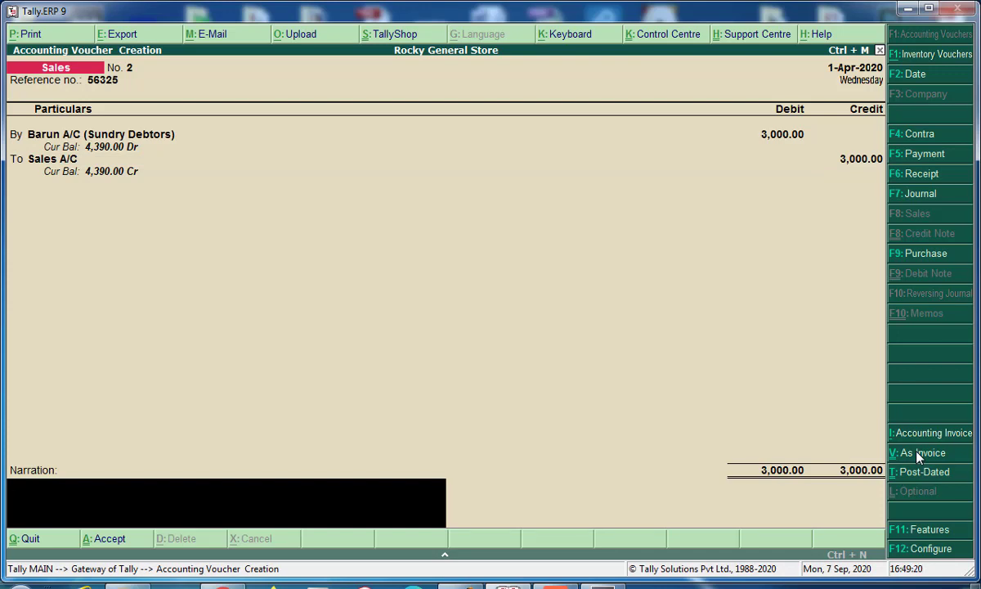
Step: Enter the narration "Goods sales by credit." and accept the sales voucher
type("Goods")
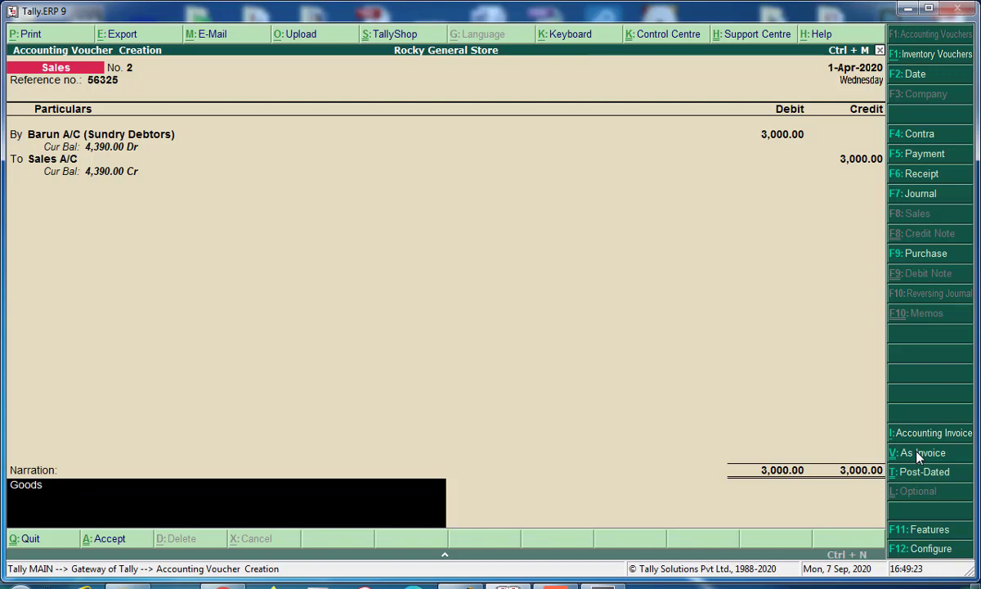
type(" sales by credit")
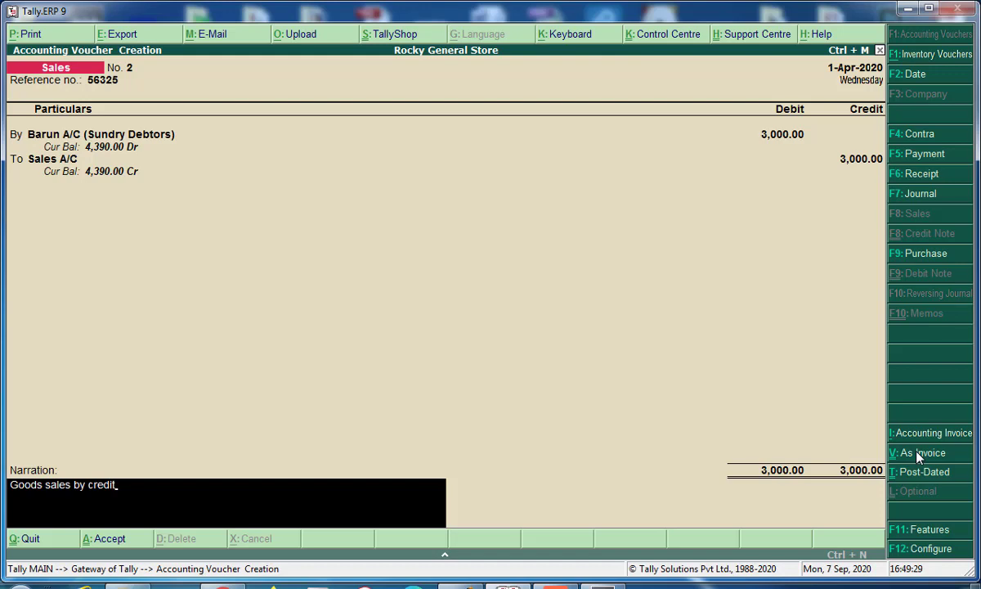
type(".")
key("Return")
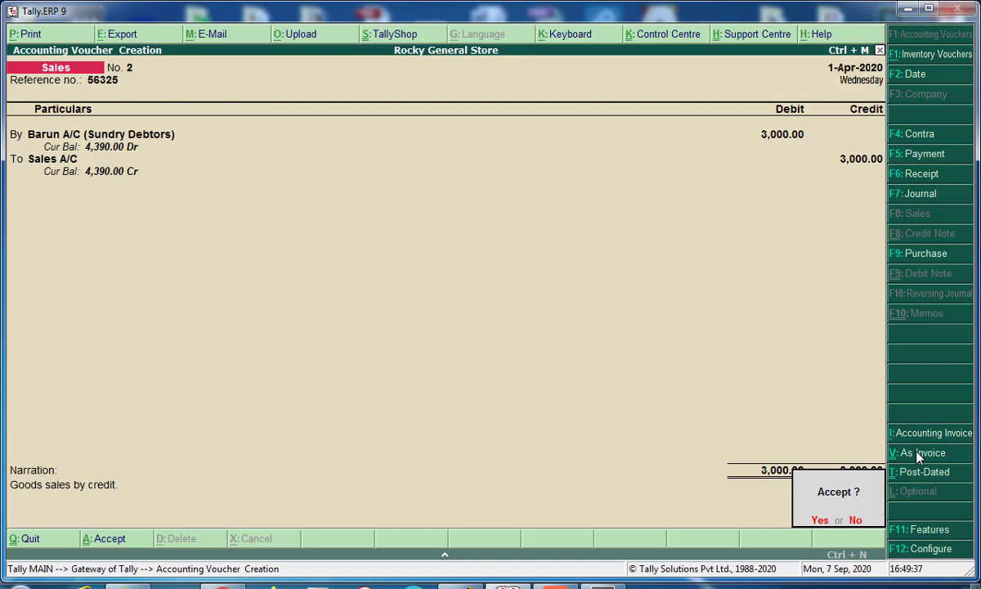
key("Return")
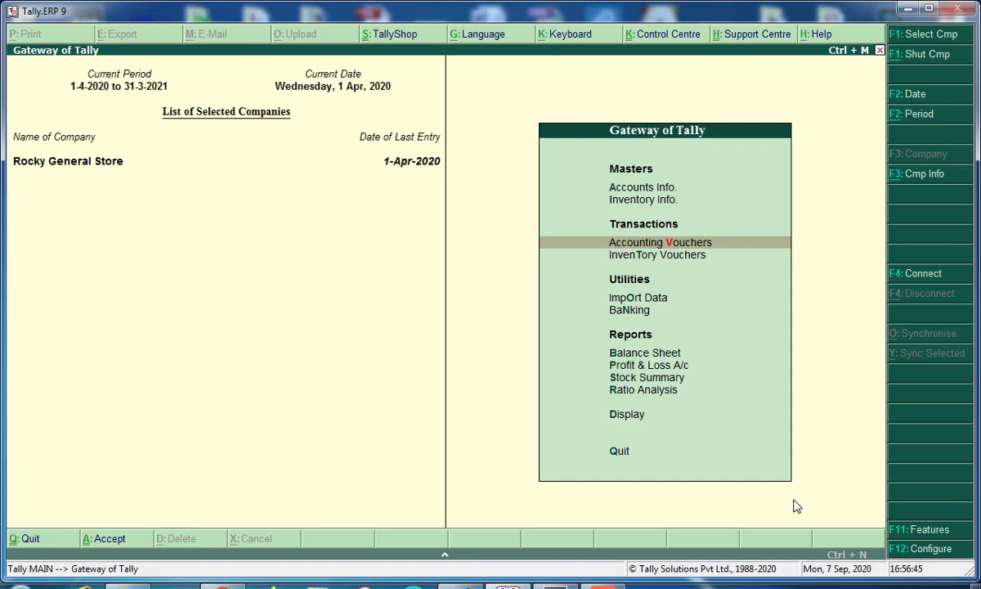
Step: Open the Balance Sheet report and examine the ledgers grouped under Capital Account
key("Down")
key("Down")
key("Down")
key("Down")
key("Down")
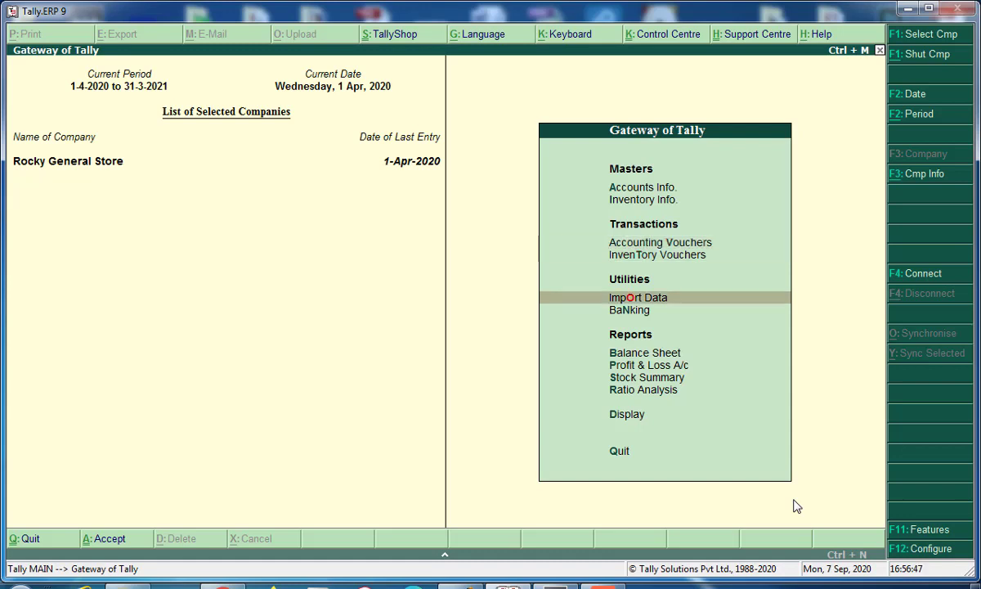
key("Up")
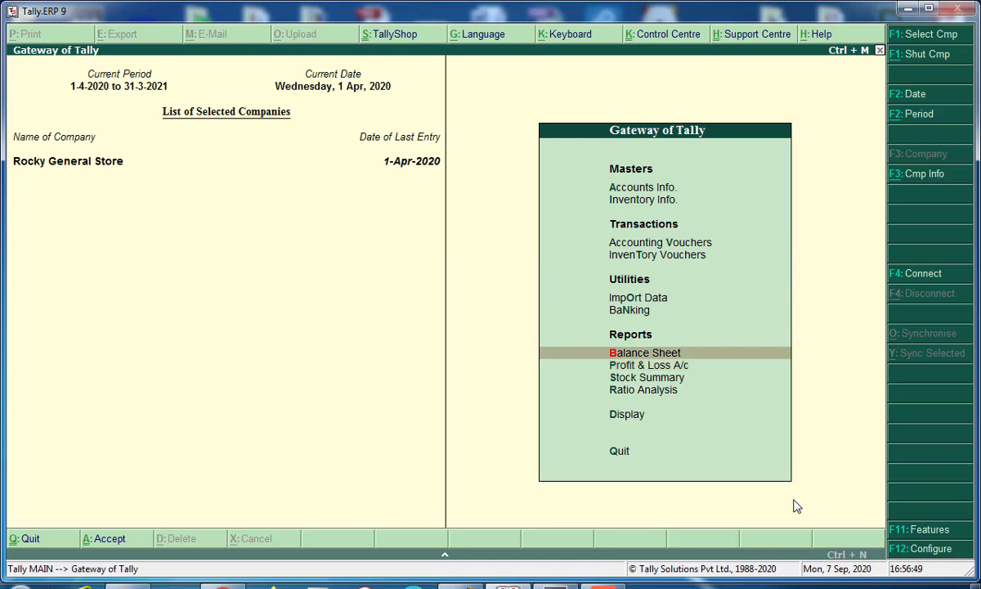
key("Return")
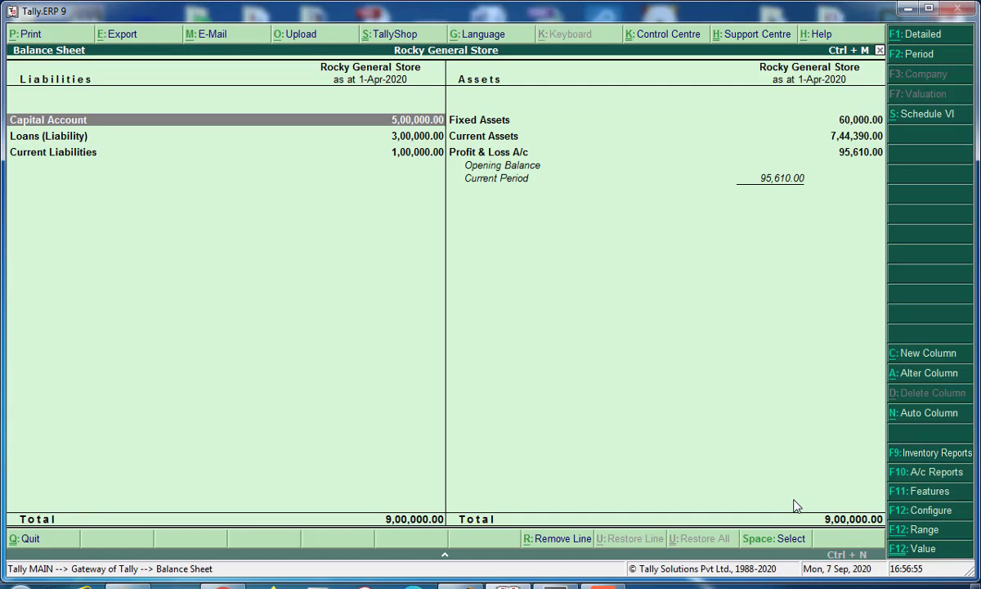
key("Return")
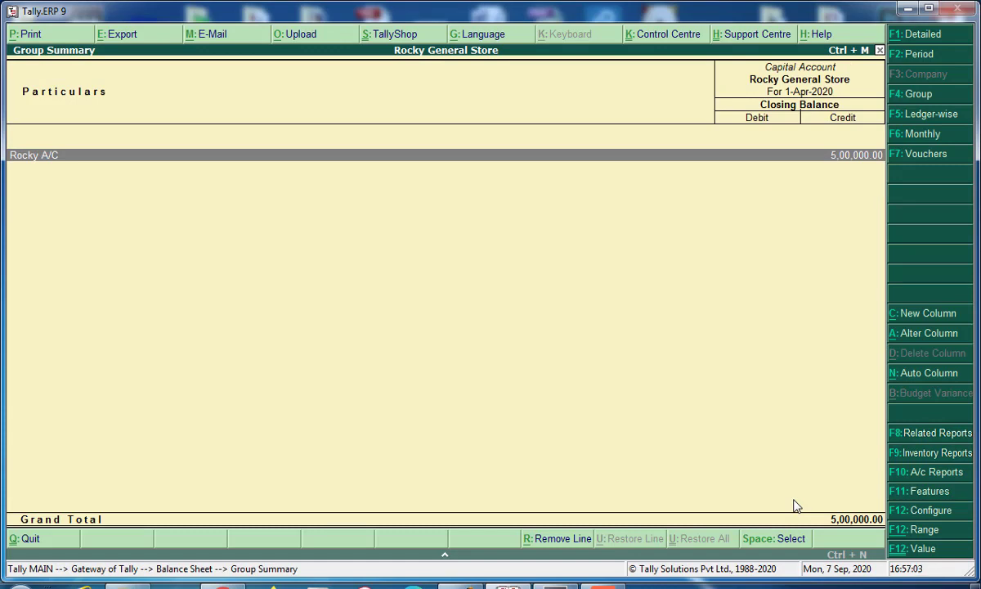
key("Escape")
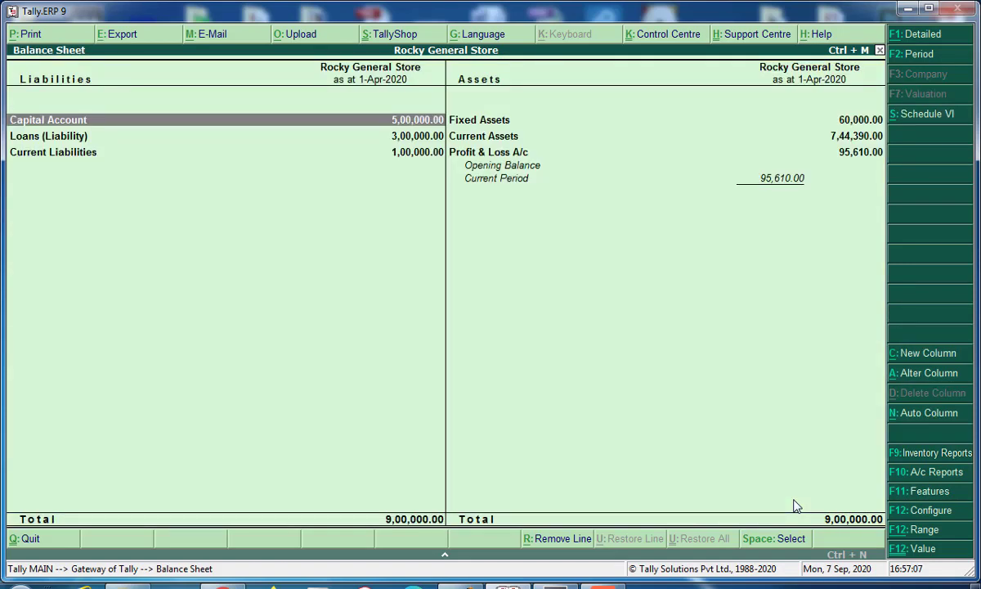
Step: Examine the ledgers grouped under Loans (Liability) and return to the balance sheet
key("Down")
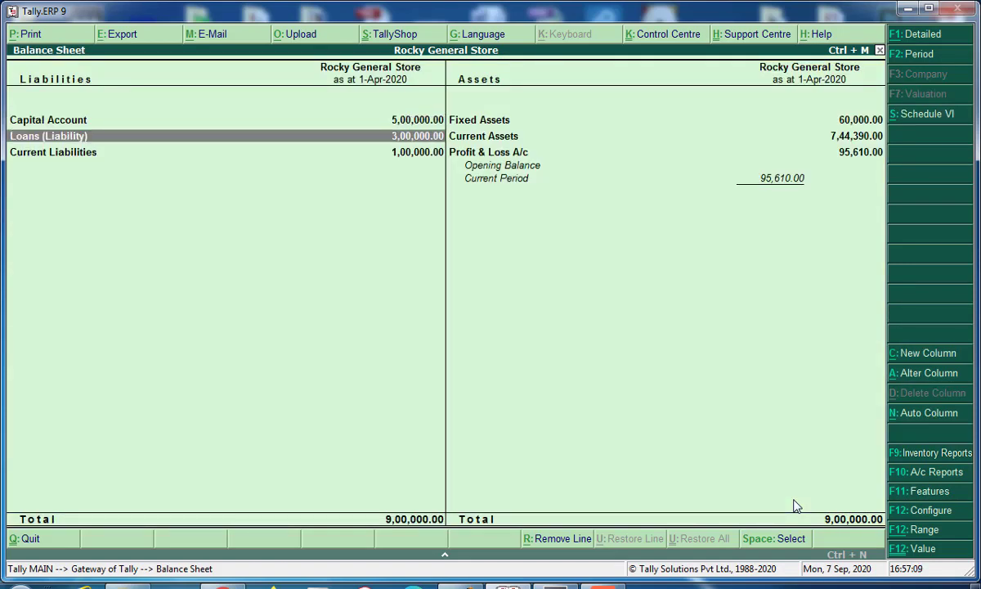
key("Return")
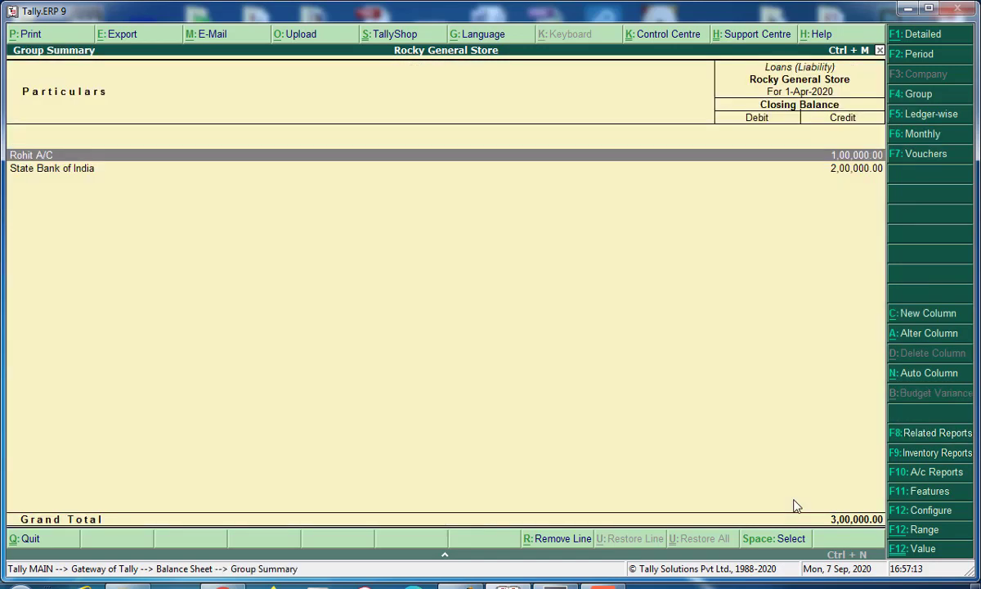
key("Down")
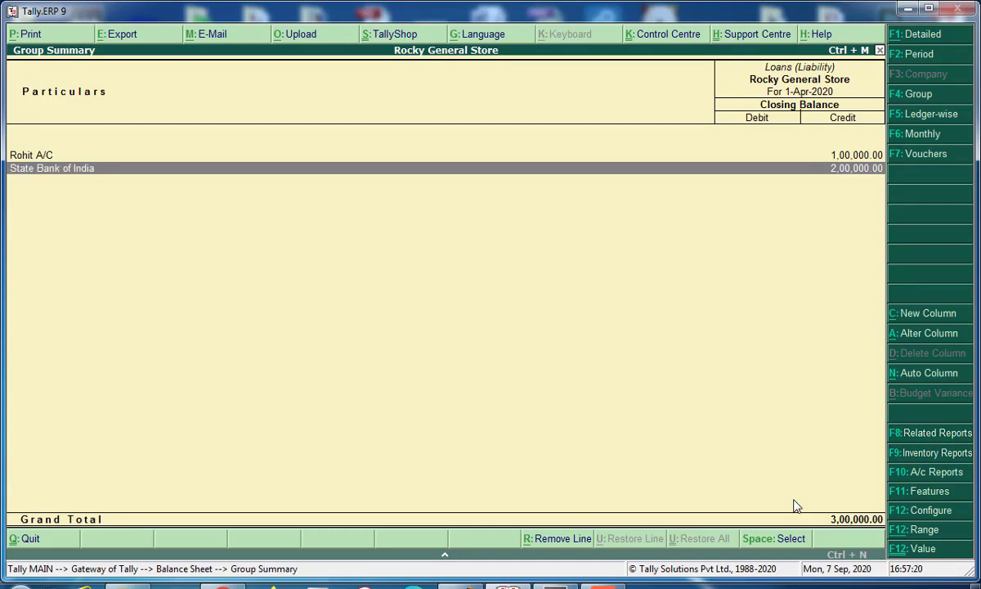
key("Escape")
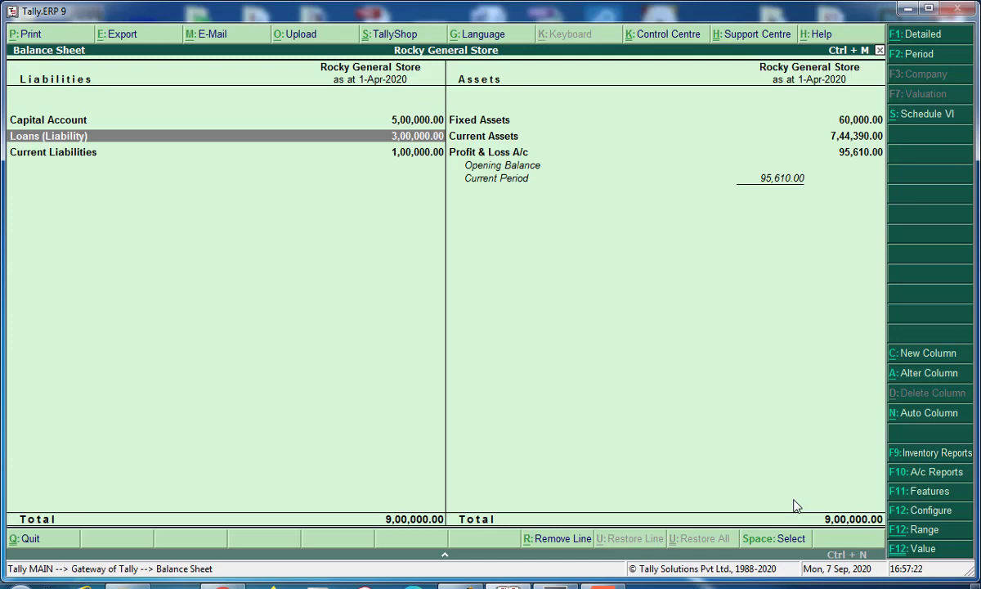
Step: Drill down from Fixed Assets through Furniture A/C to the vouchers recorded in April
key("Right")
key("Up")
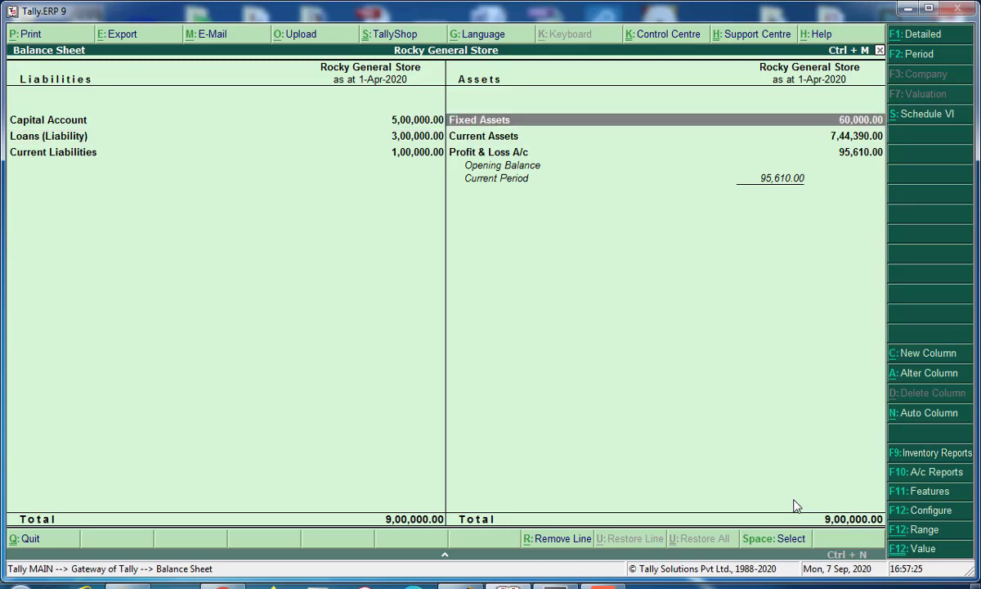
key("Return")
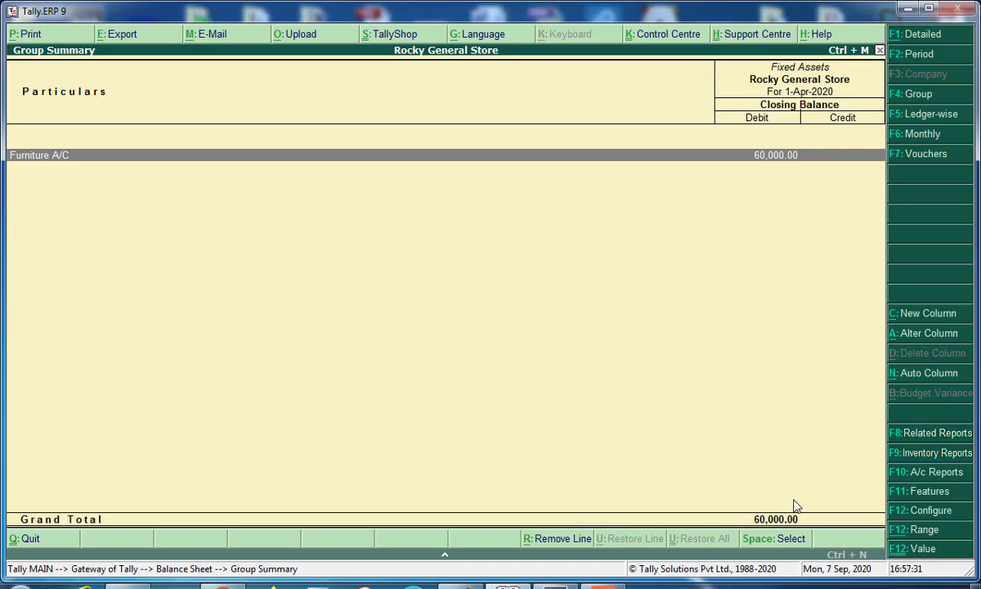
key("Return")
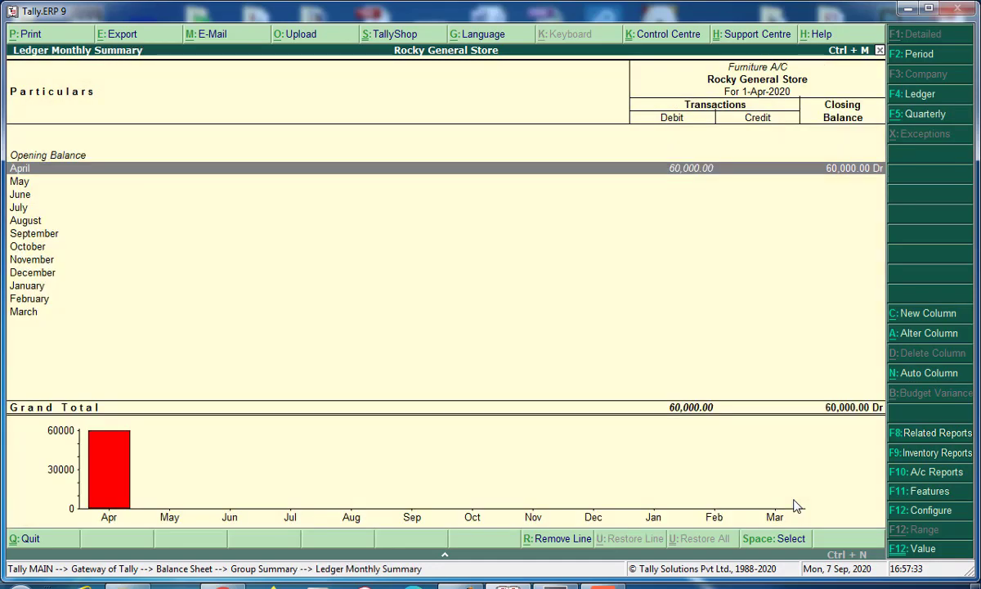
key("Return")
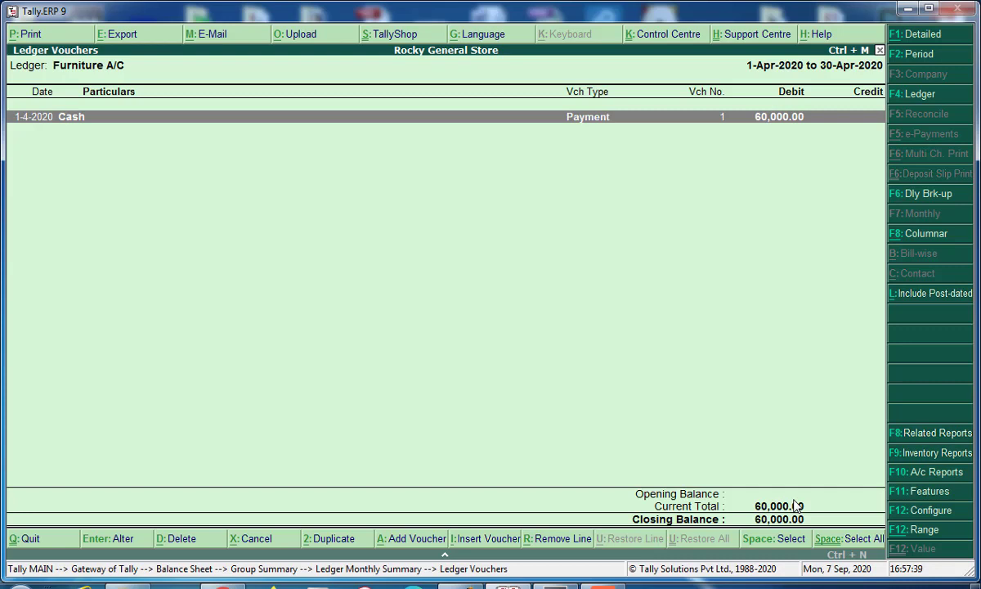
Step: Request deletion of the furniture's cash payment voucher, decline it, and return to the balance sheet
key("alt+d")
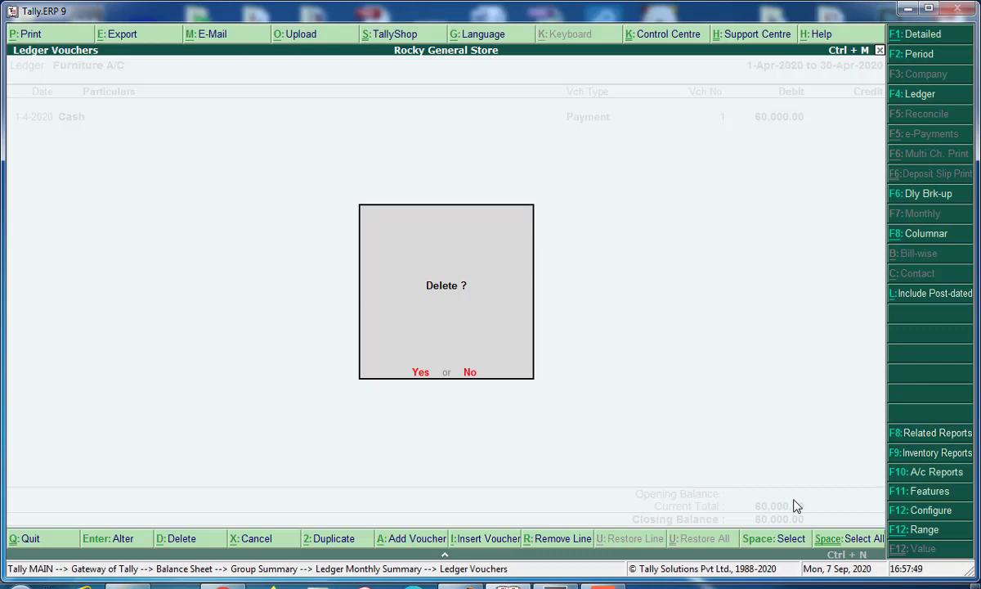
key("n")
key("Escape")
key("Escape")
key("Escape")
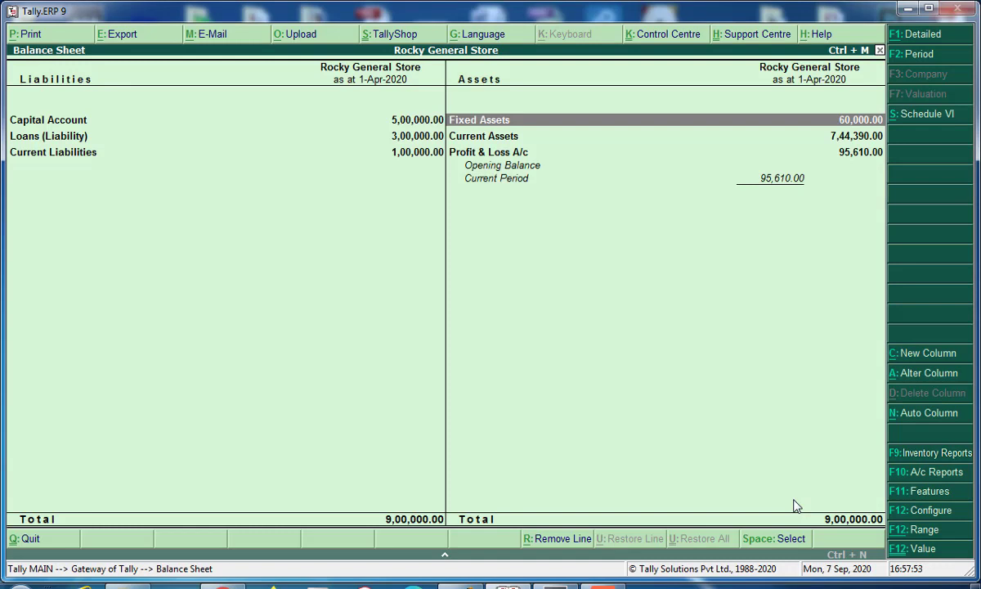
Step: Open the Profit & Loss A/c report and drill down from Purchase Accounts through Purchase A/C to the April vouchers
key("Escape")
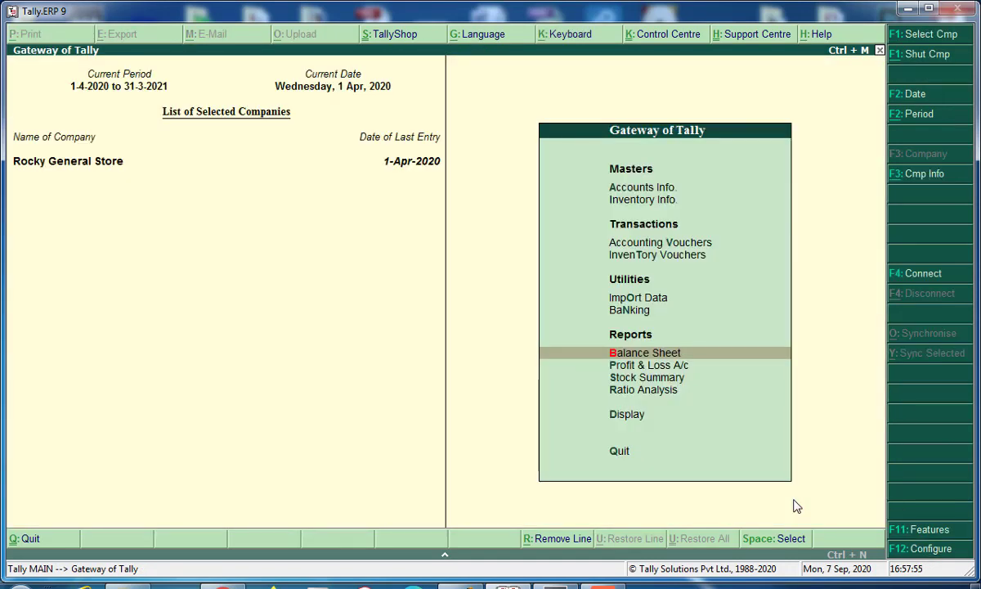
key("Down")
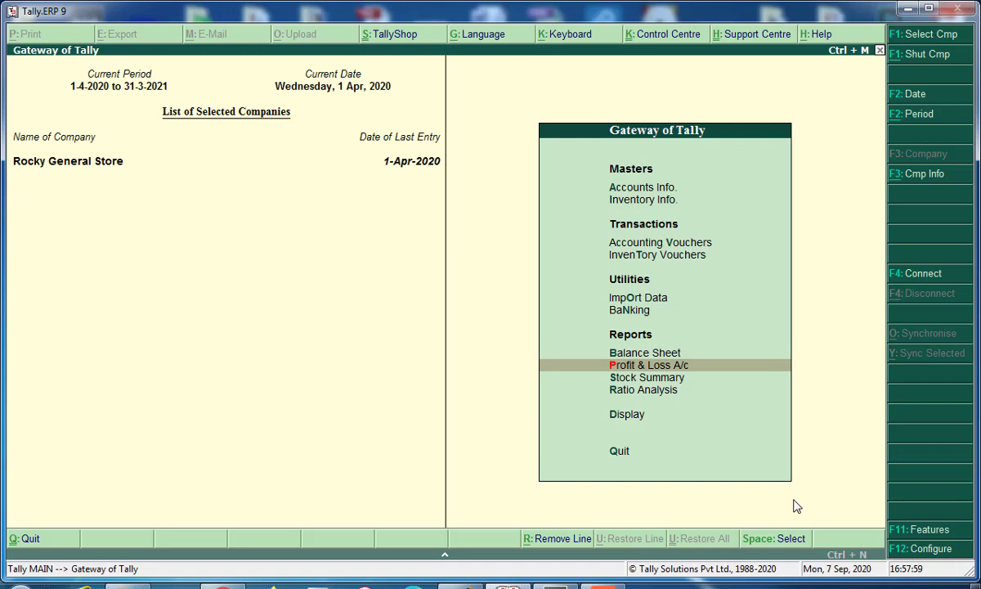
key("Return")
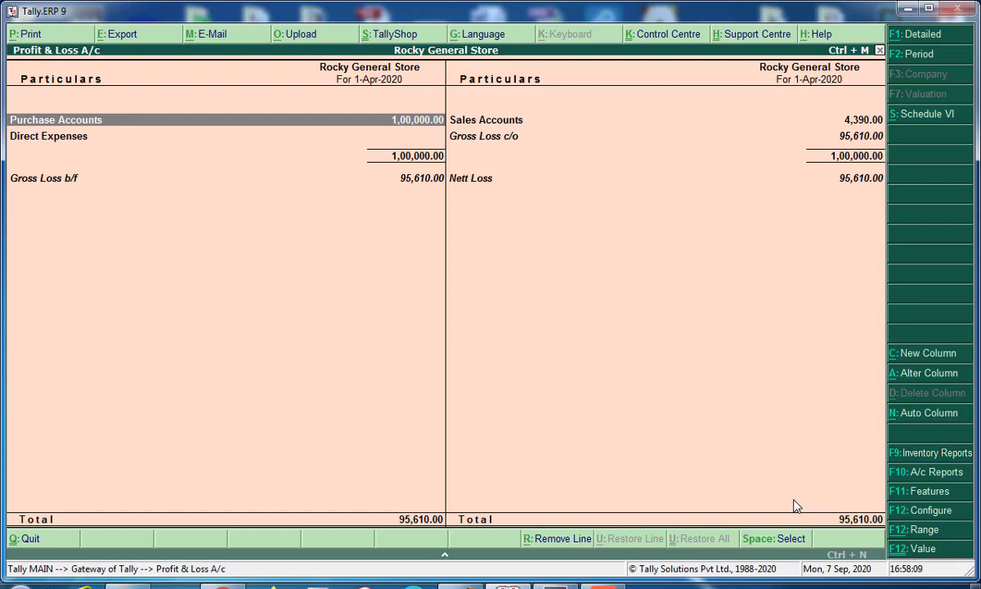
key("Return")
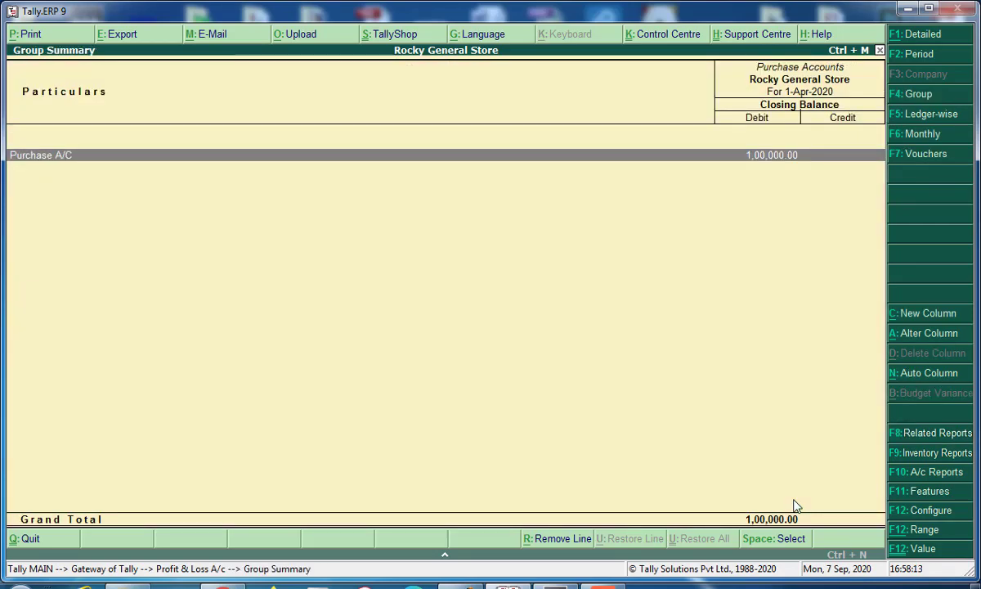
key("Return")
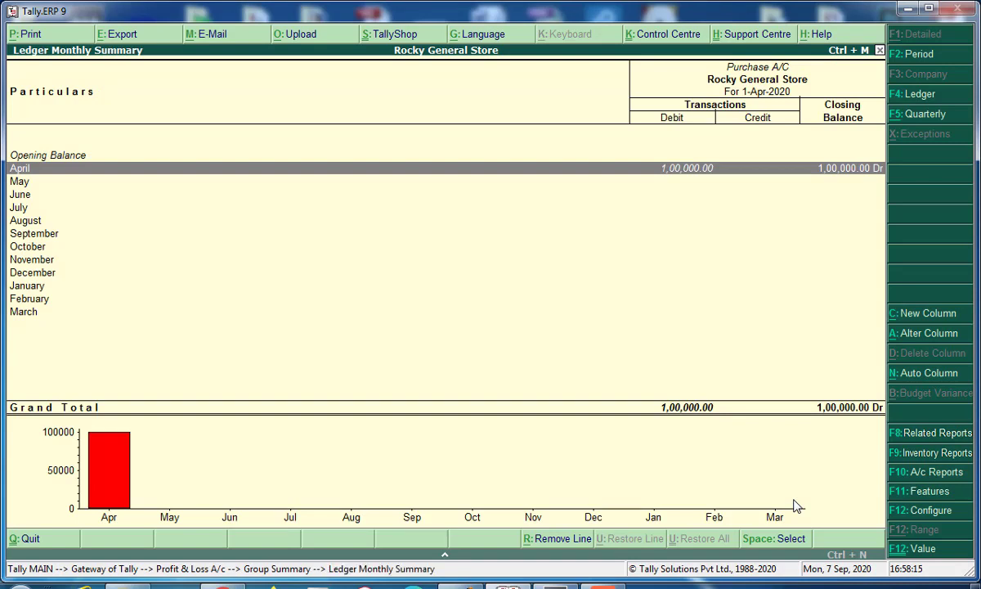
key("Return")
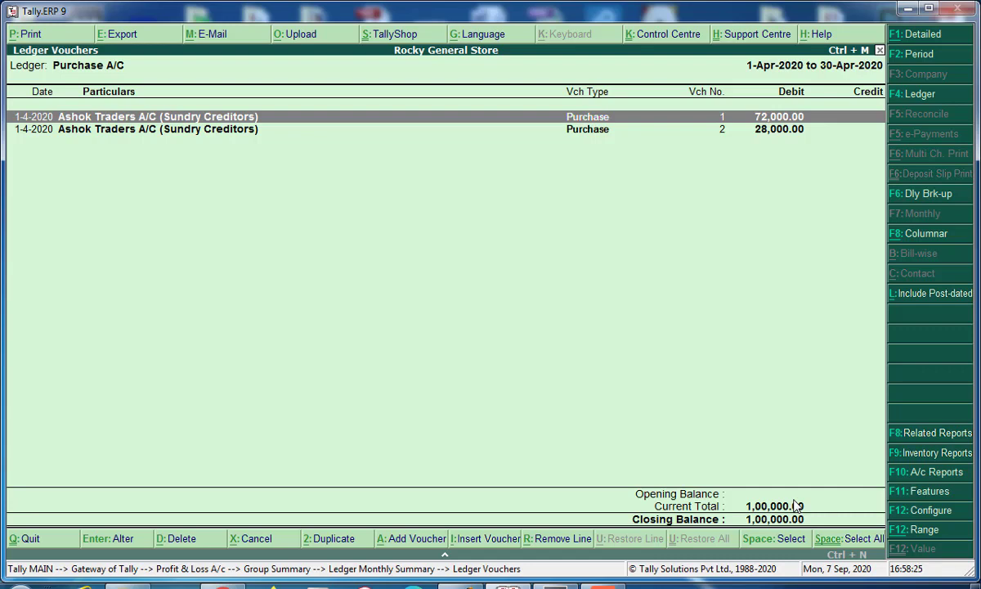
Step: Examine the items and narration in purchase voucher no. 1, and return to the ledger vouchers without changing it
key("Return")
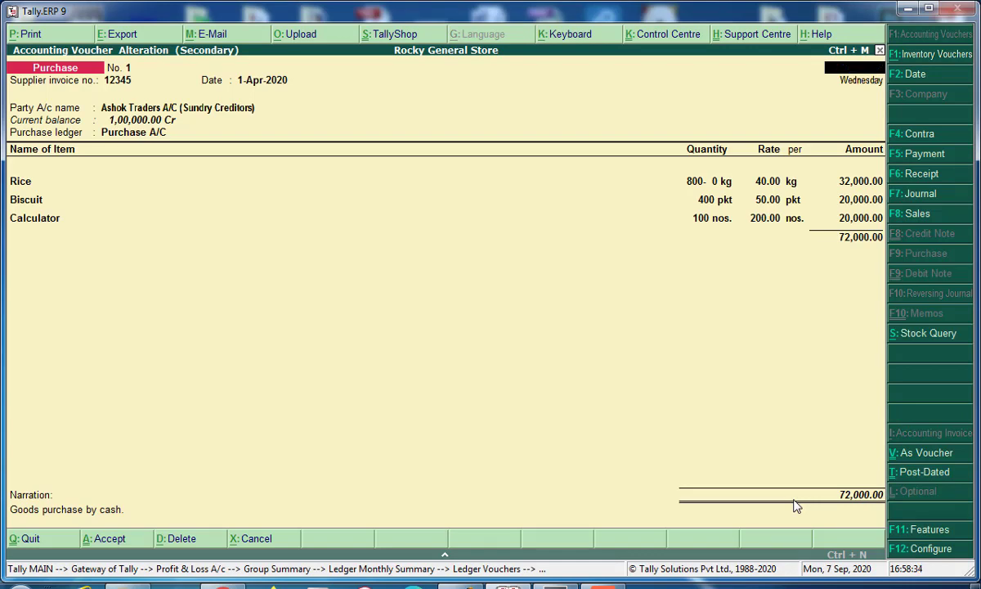
key("Escape")
key("Return")
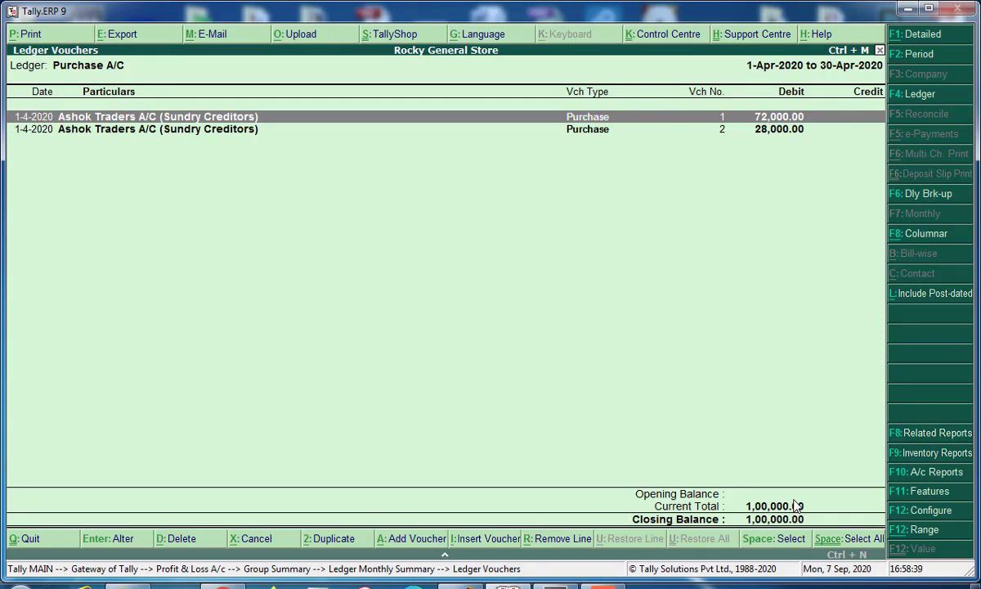
Step: Open purchase voucher no. 2, look through the ledger choices for its party account, and quit without saving
key("Down")
key("Return")
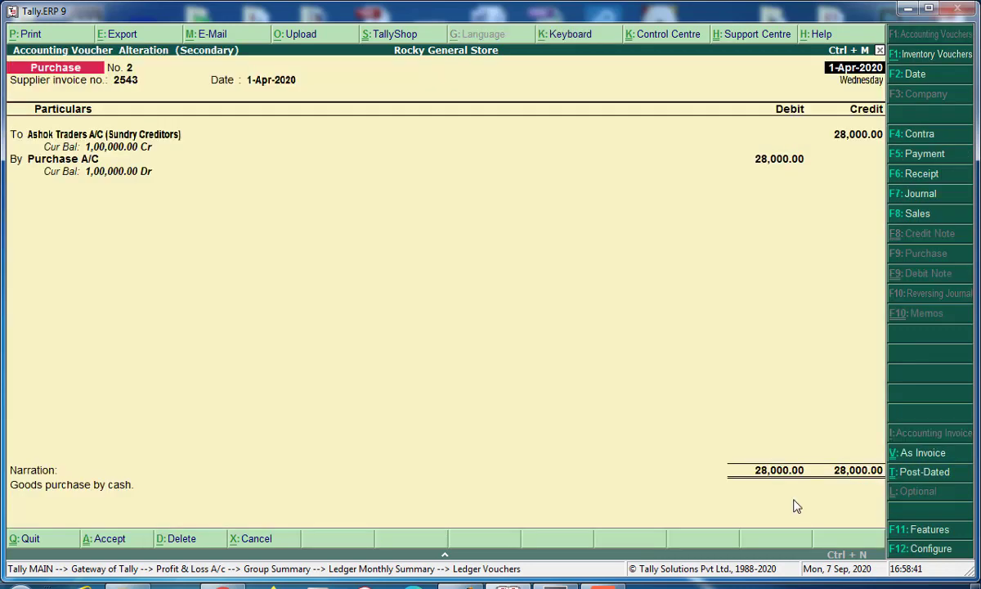
key("Return")
key("Return")
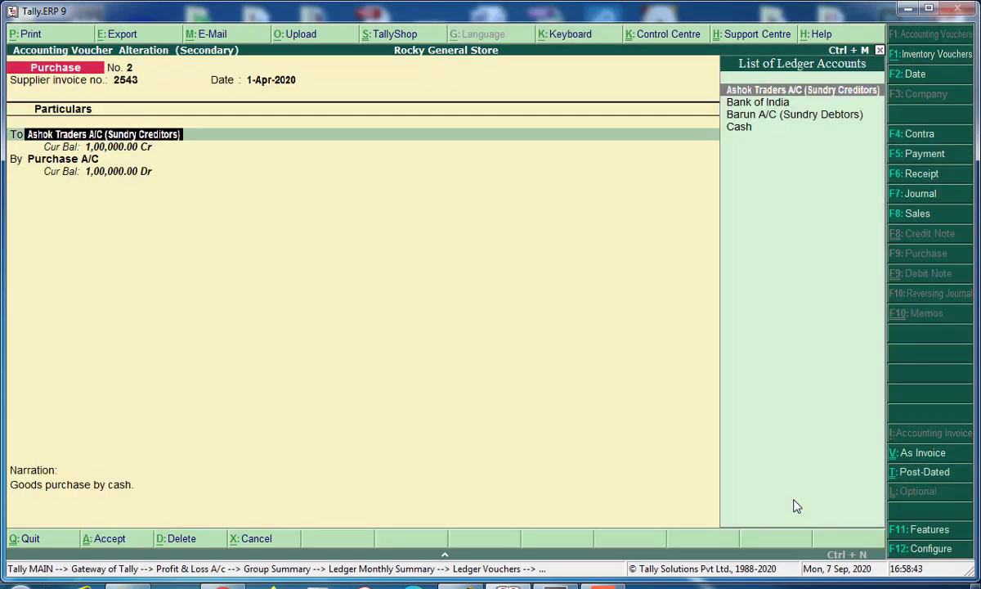
key("Down")
key("Down")
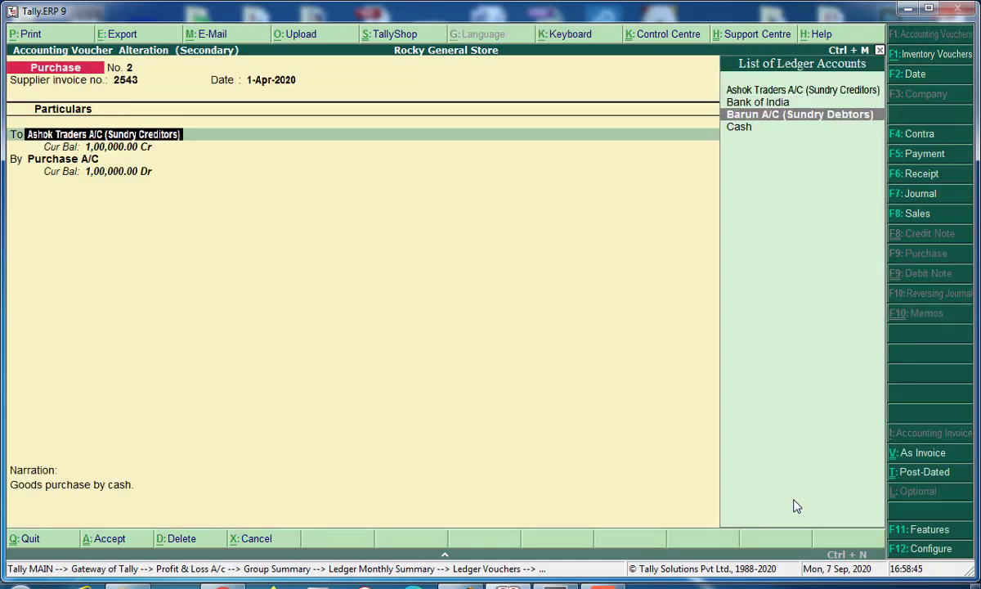
key("Escape")
key("Escape")
key("y")
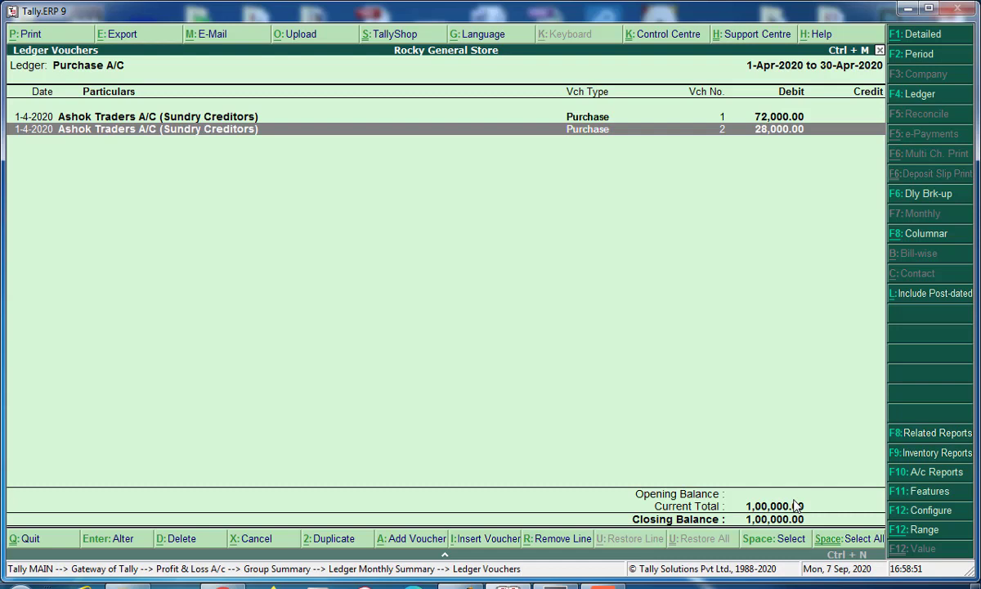
Step: Request deletion of purchase voucher no. 2, decline it, and return to the Gateway of Tally
key("alt+d")
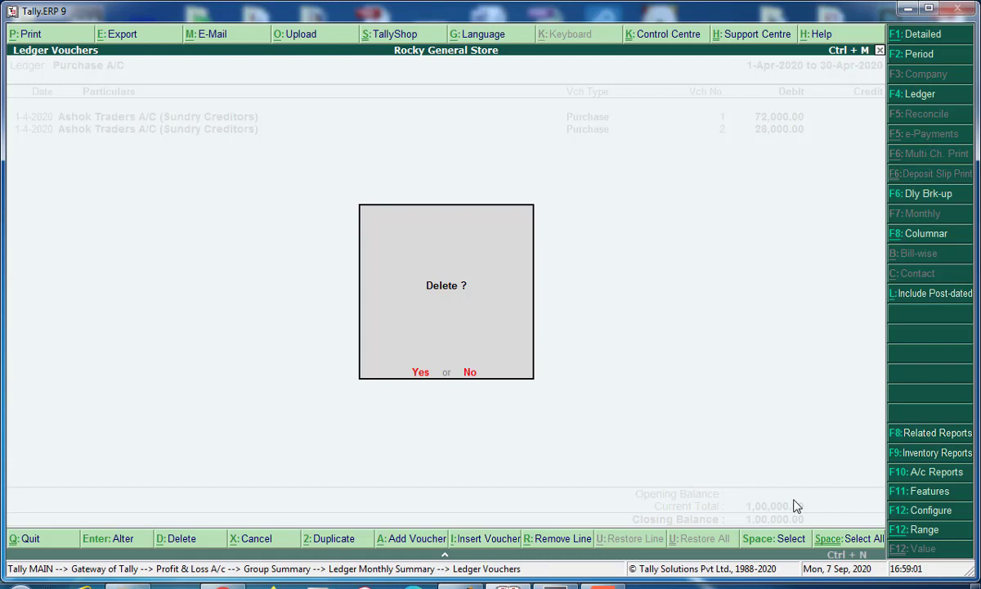
key("n")
key("Escape")
key("Escape")
key("Escape")
key("Escape")
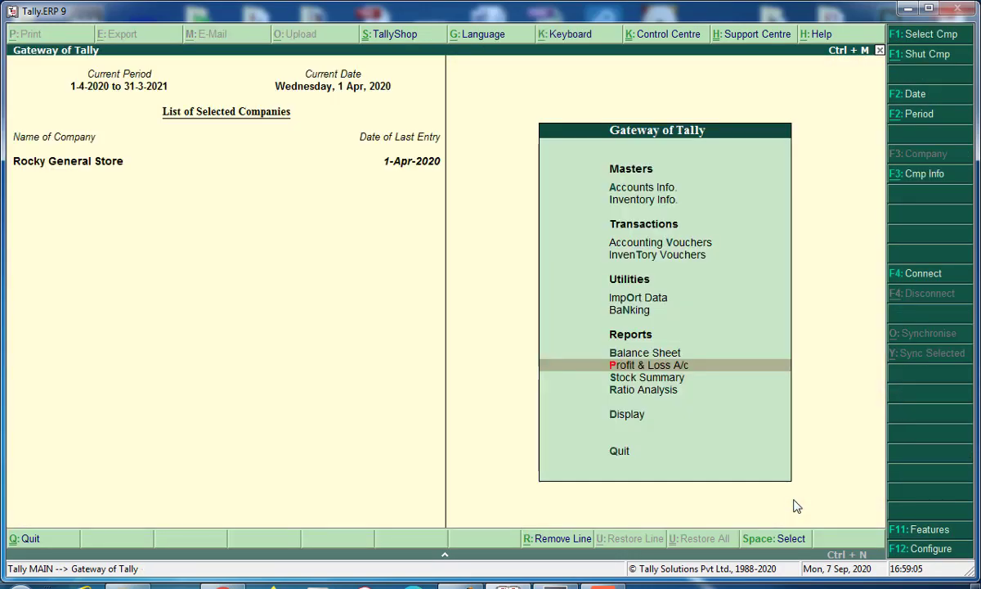
key("Up")
key("Down")
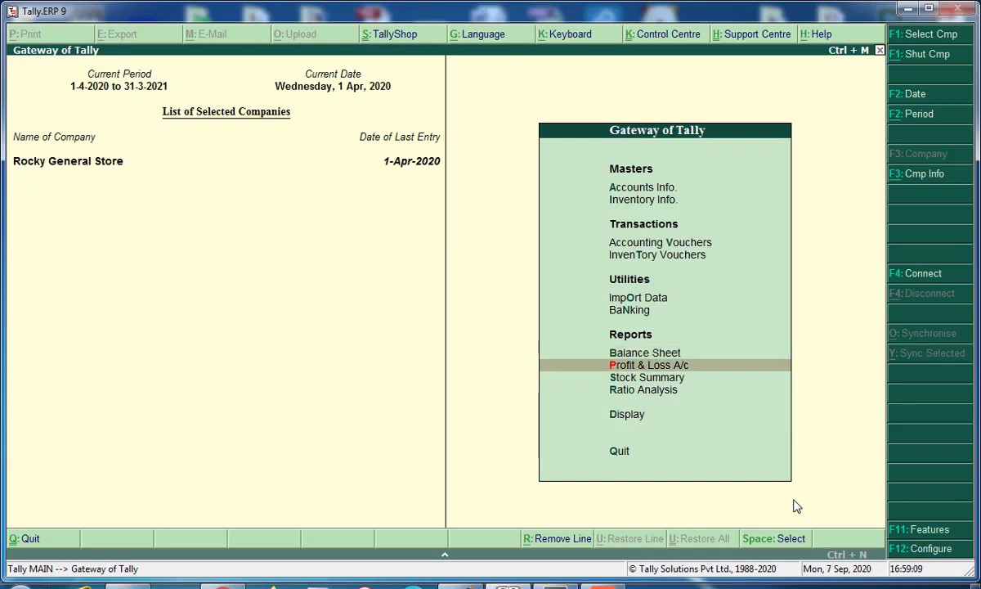